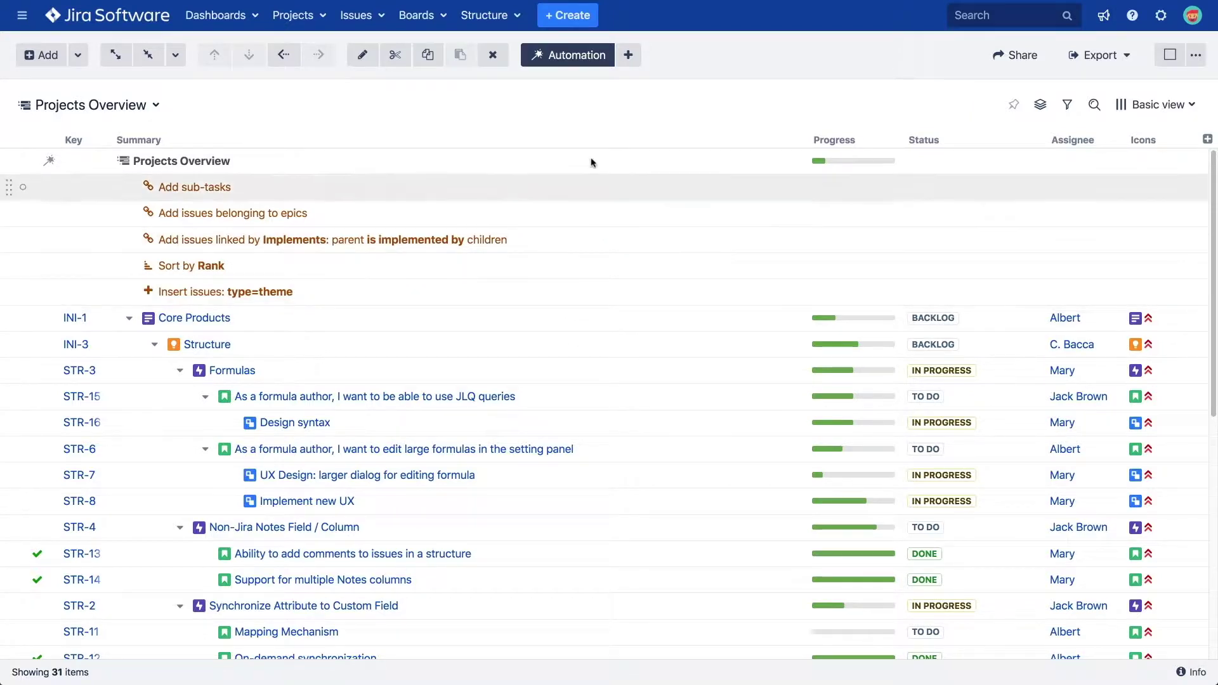
Step: Turn off Automation mode so the generator rows disappear from Projects Overview
left_click(587, 60)
Step: Hide the generator rows and show the quick transformations filter bar for Projects Overview
left_click(587, 60)
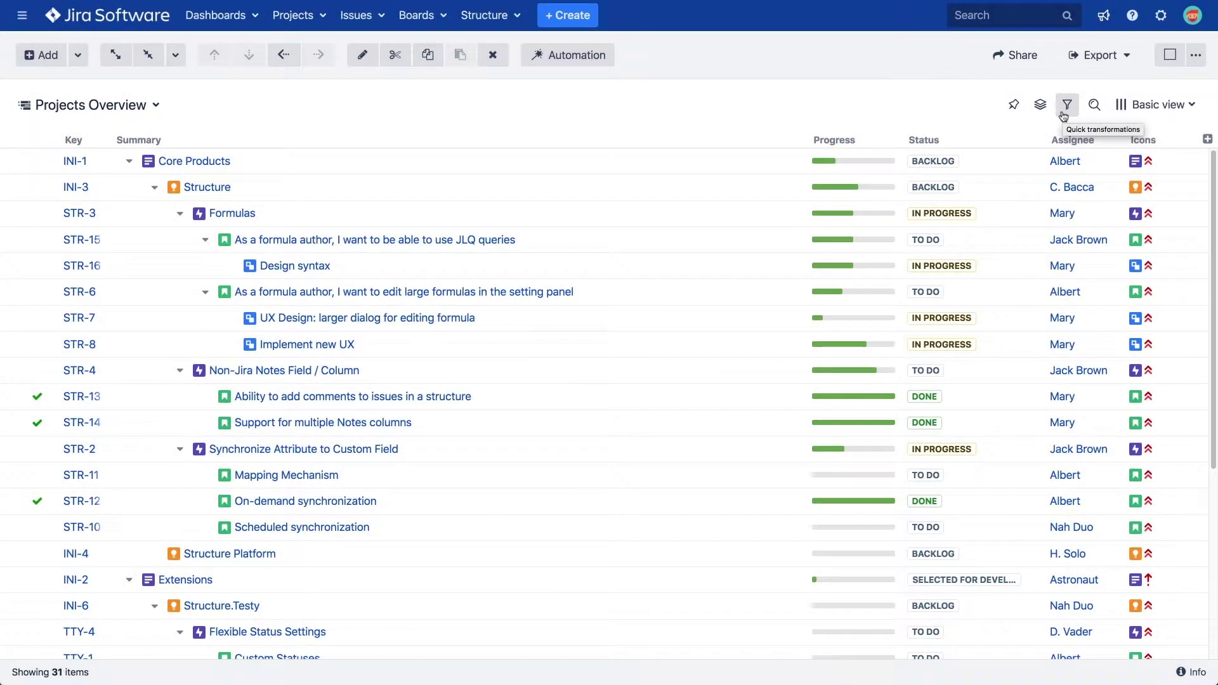
left_click(1066, 107)
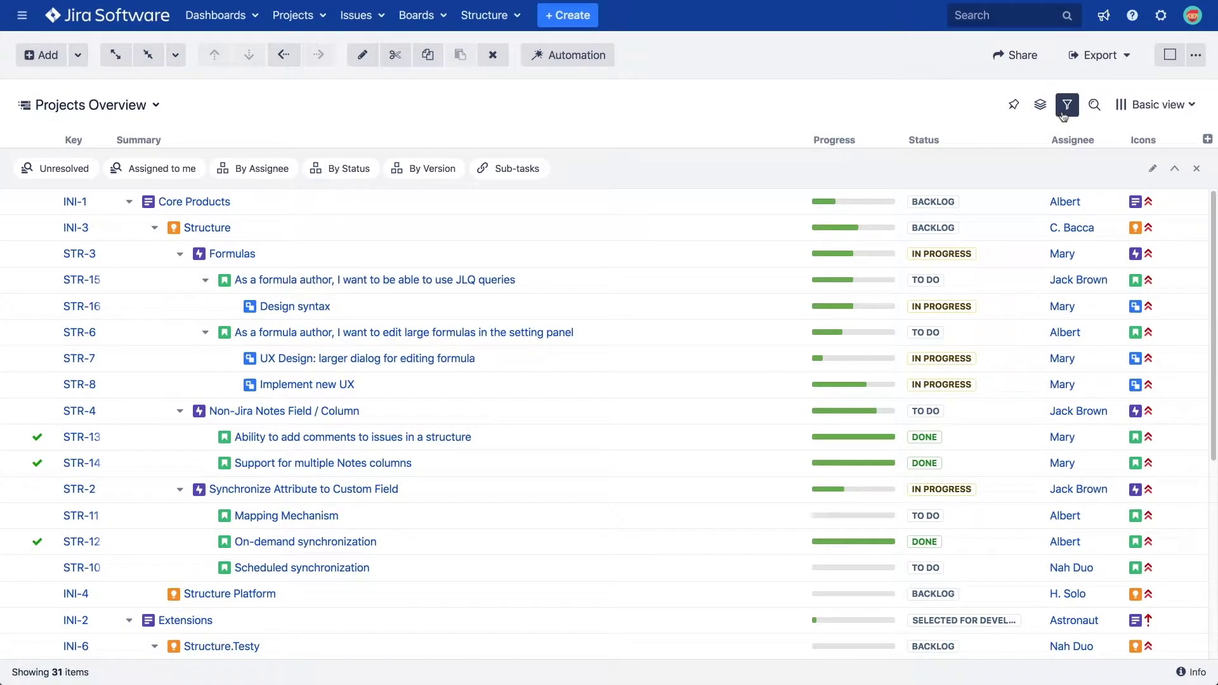
Step: Group the issues By Assignee, then remove that grouping and close the quick-filter bar
left_click(266, 171)
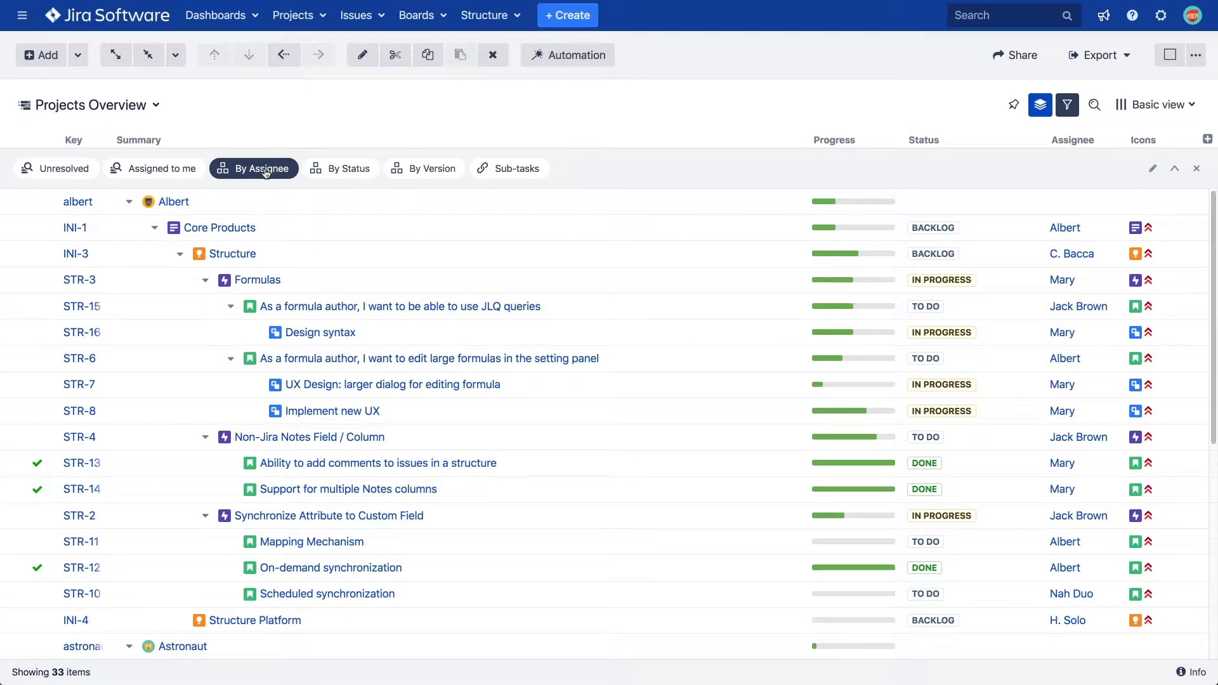
left_click(1177, 173)
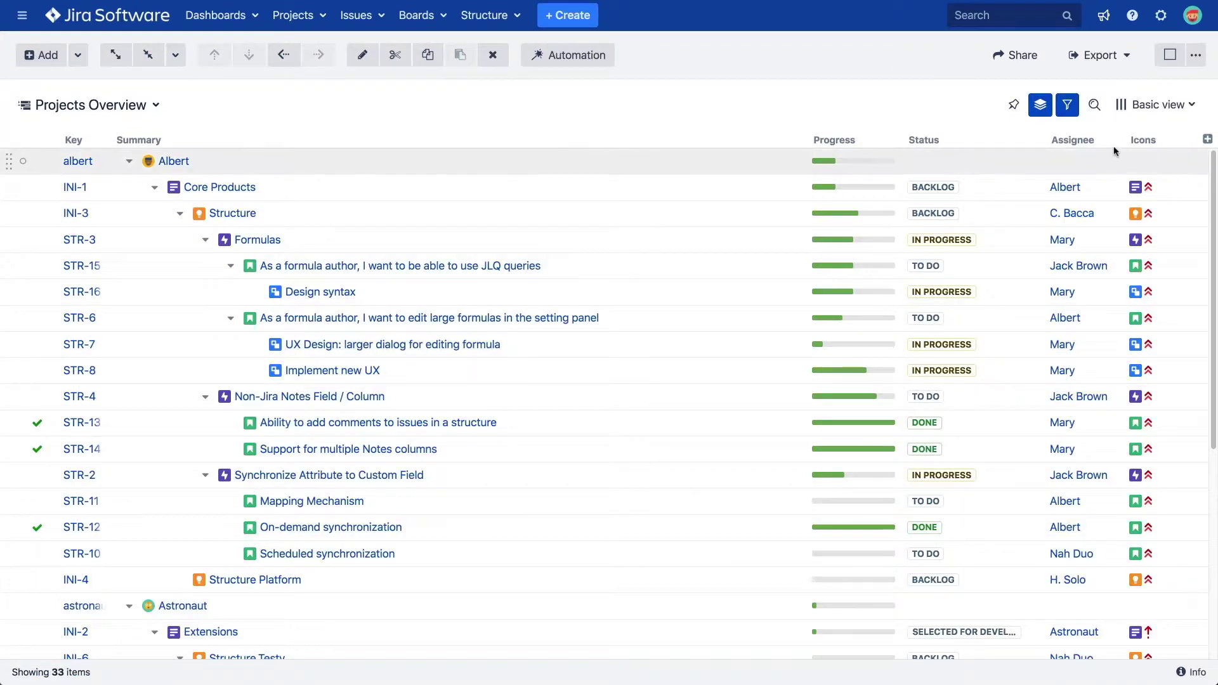
left_click(1067, 106)
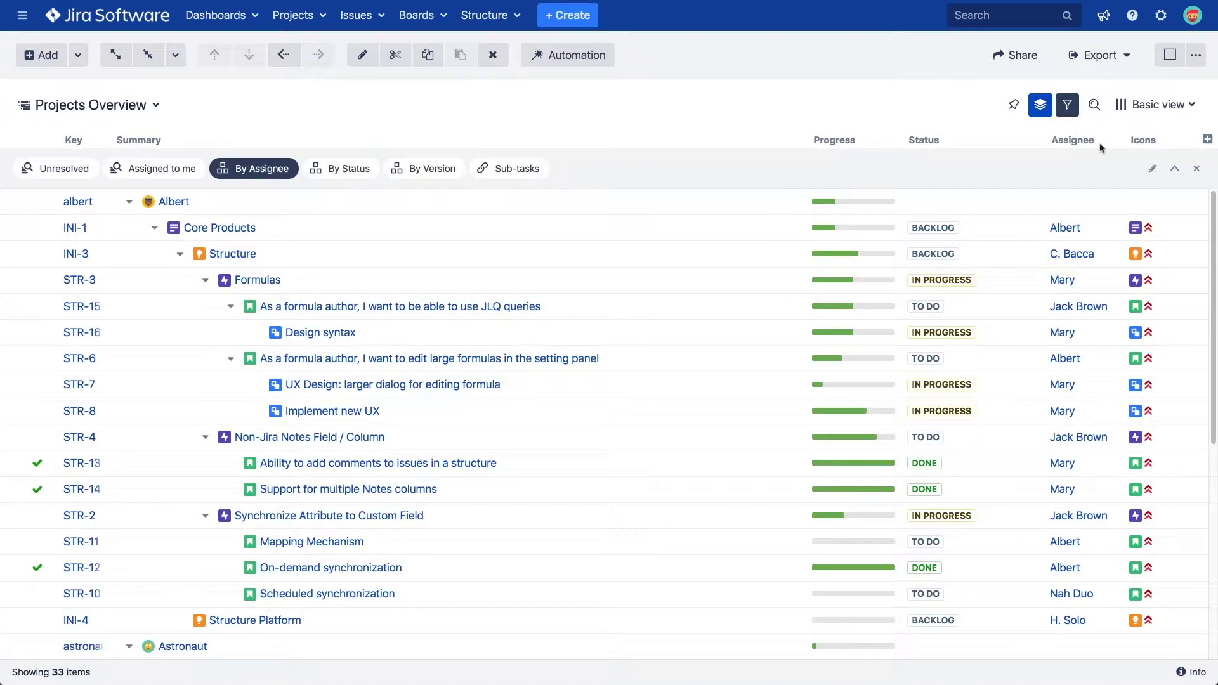
left_click(1195, 170)
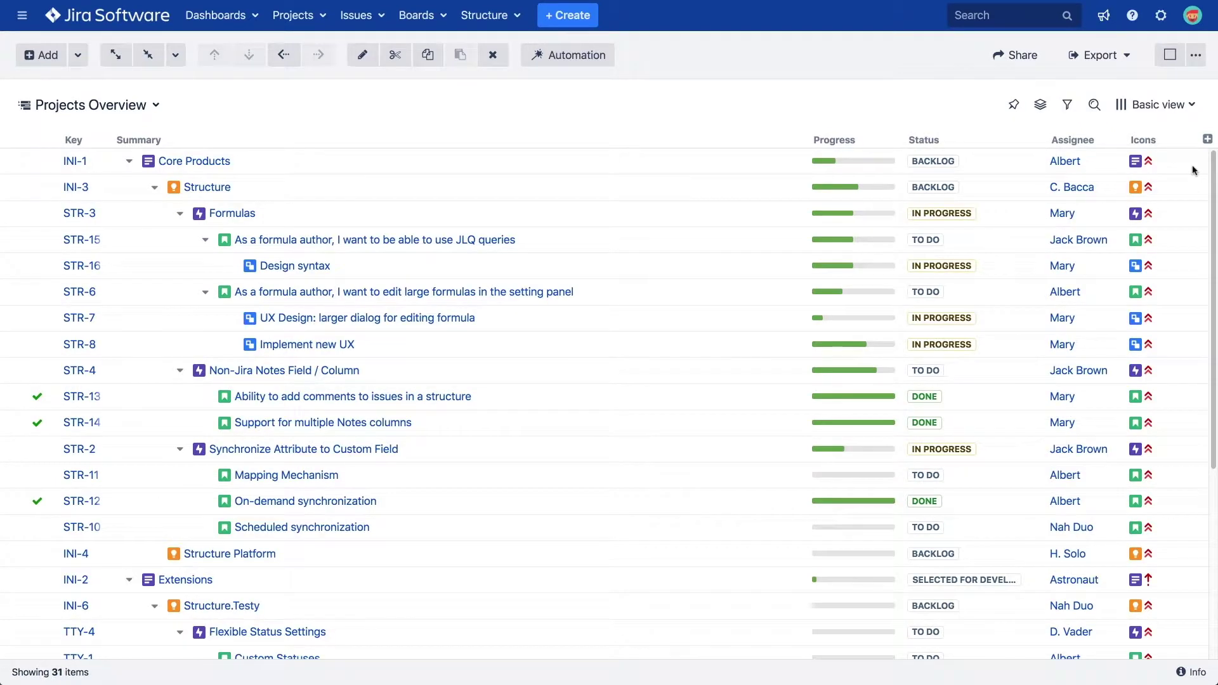
left_click(1068, 107)
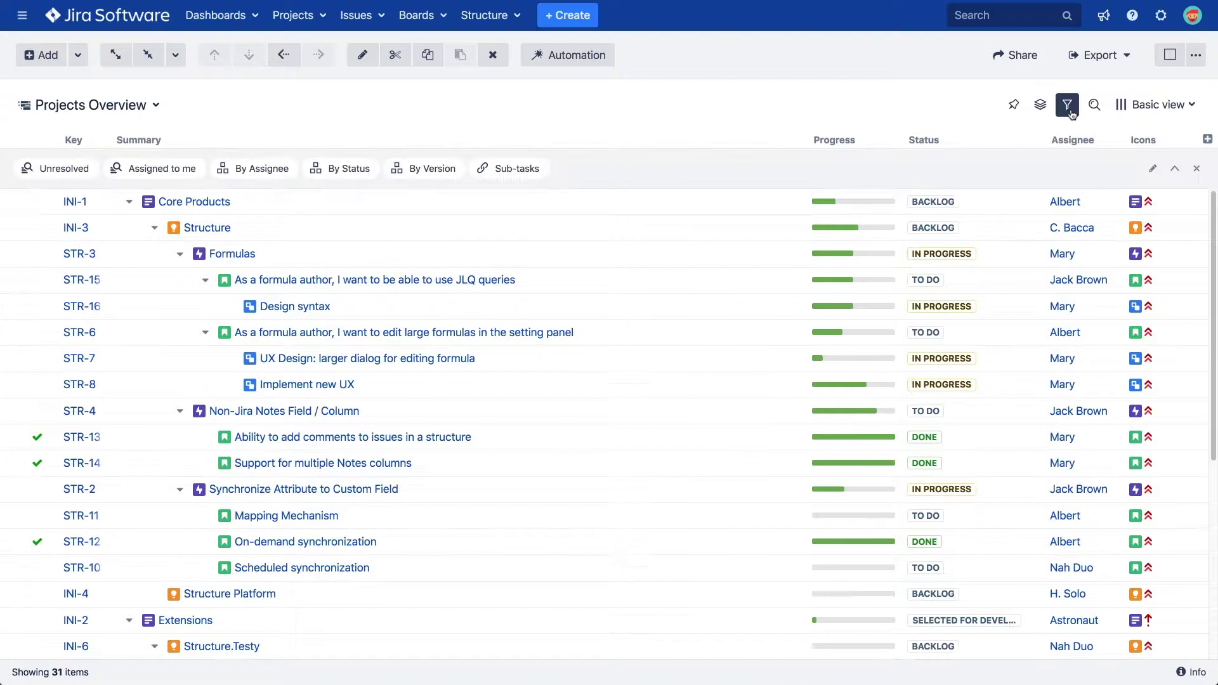
left_click(245, 170)
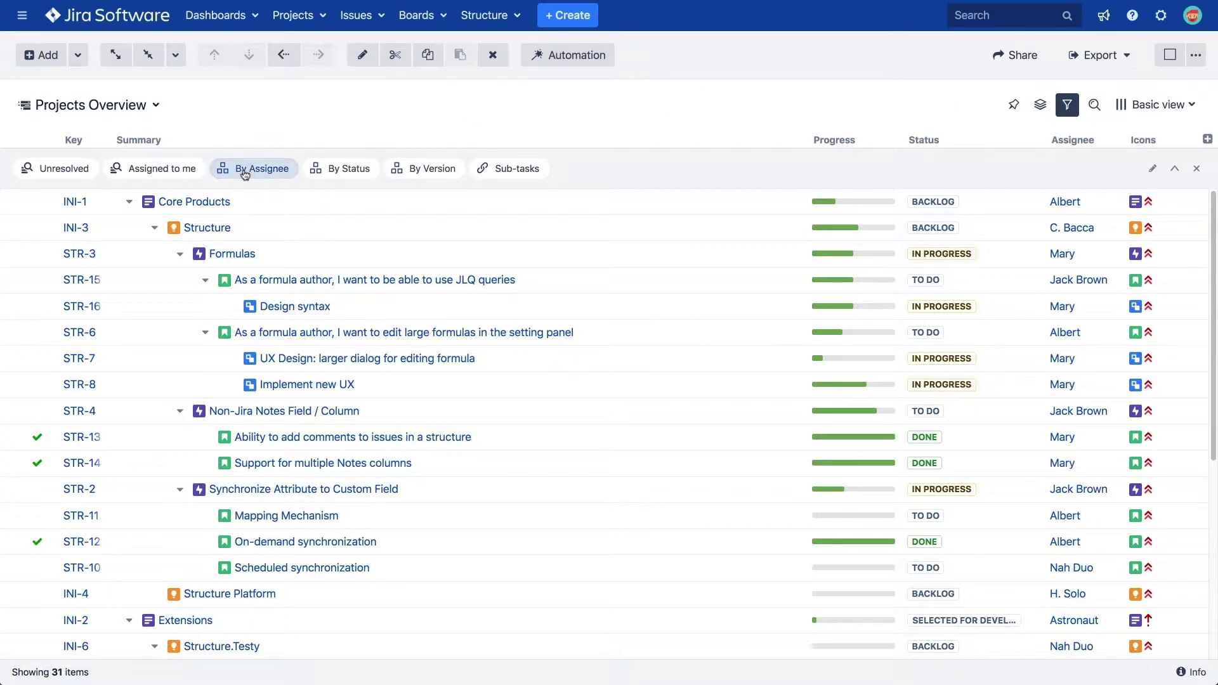
left_click(327, 171)
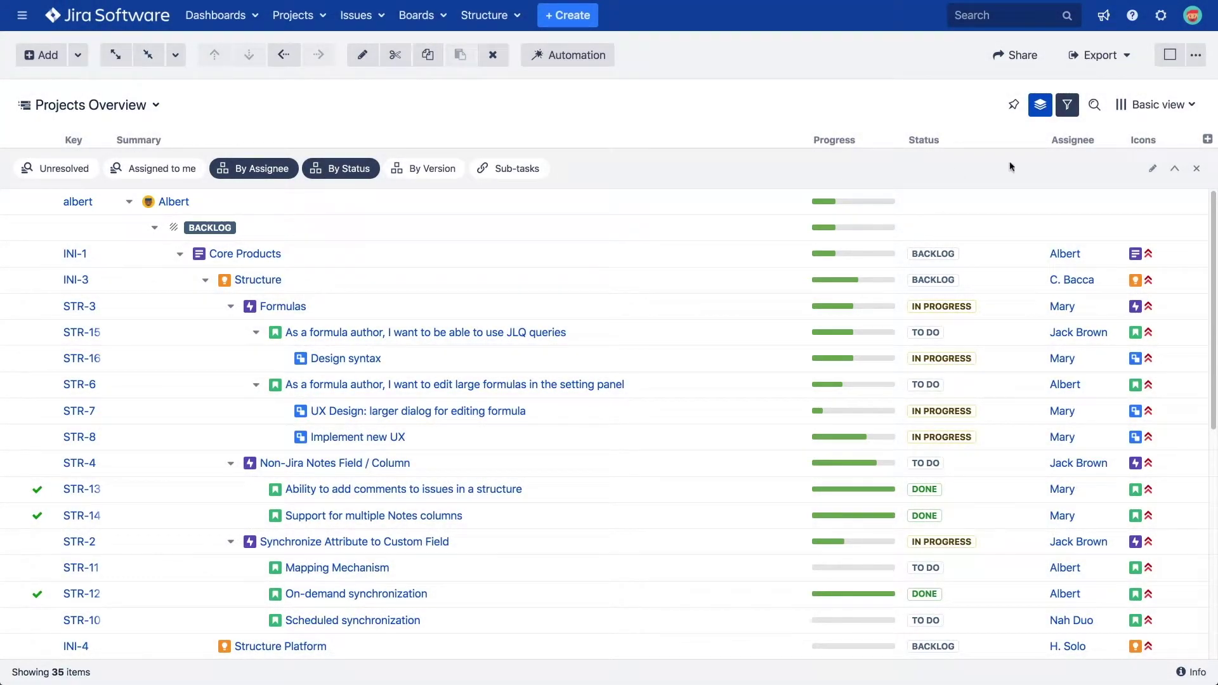
left_click(1038, 113)
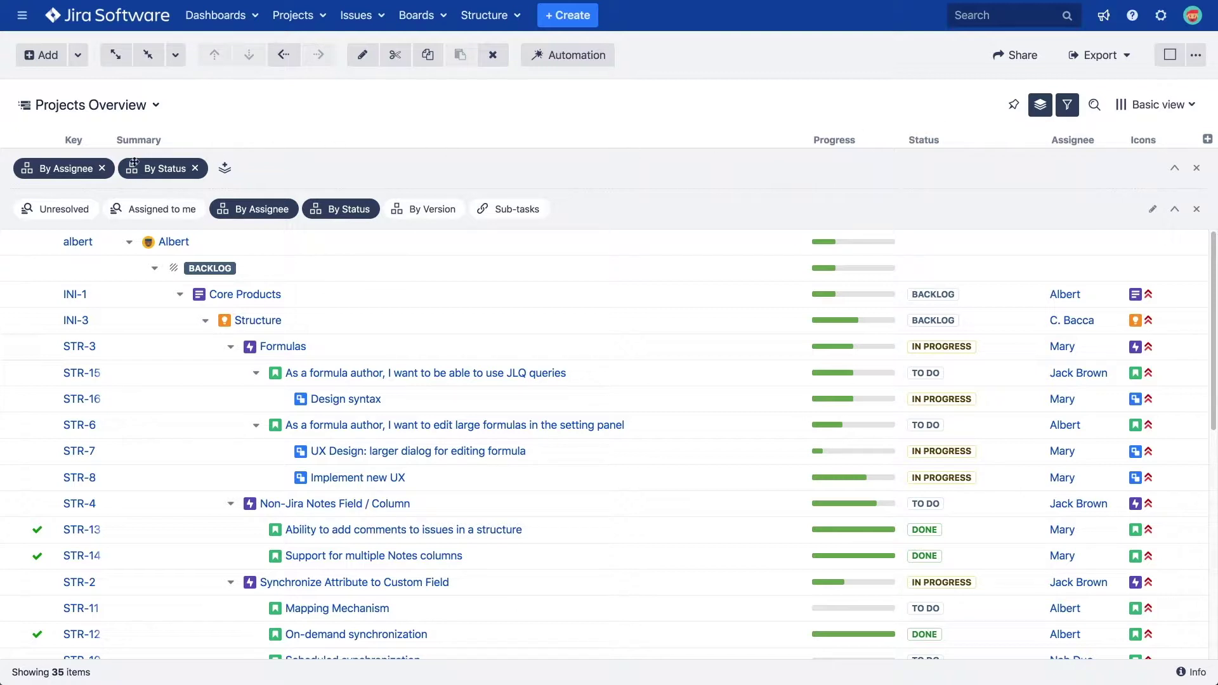
left_click_drag(155, 168, 29, 168)
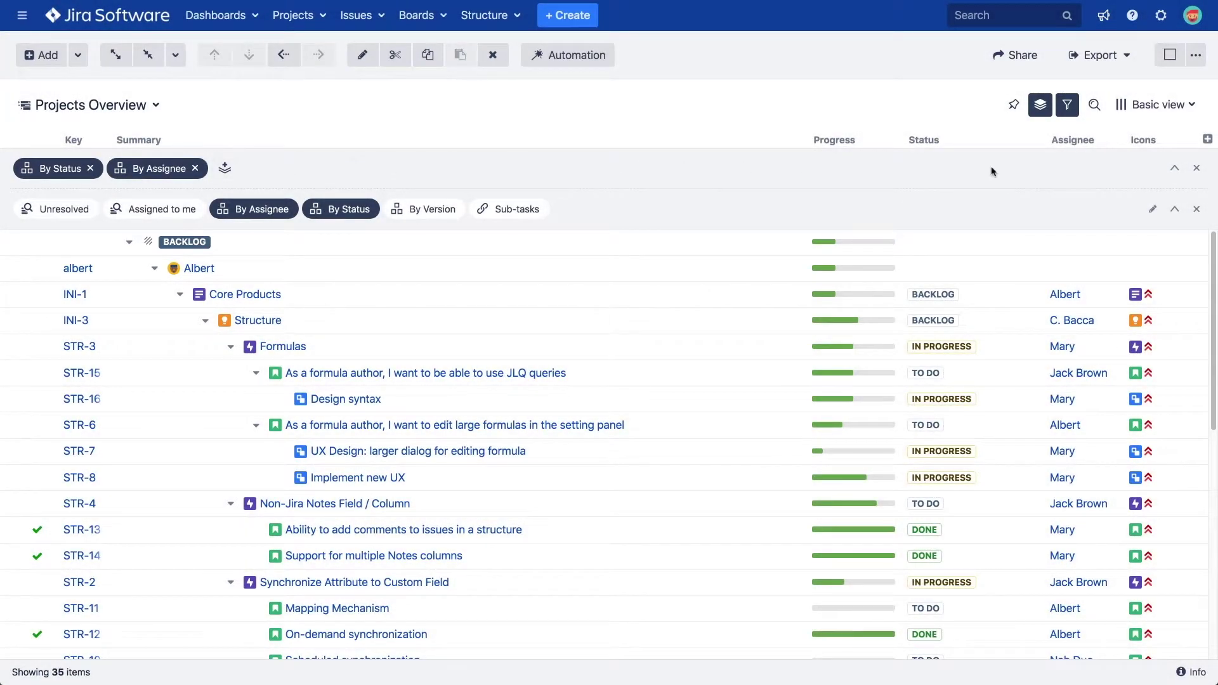
left_click(1197, 167)
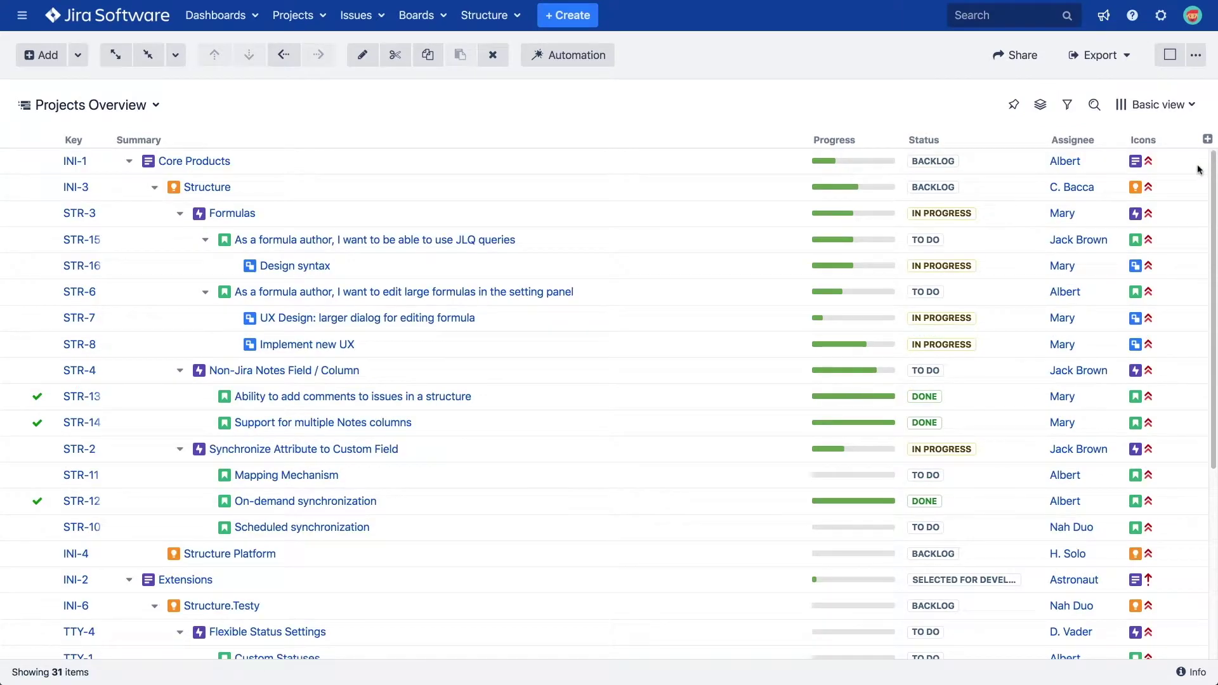
Step: Add a Filter > JQL Query transformation with the query assignee=chewbacca
left_click(1042, 108)
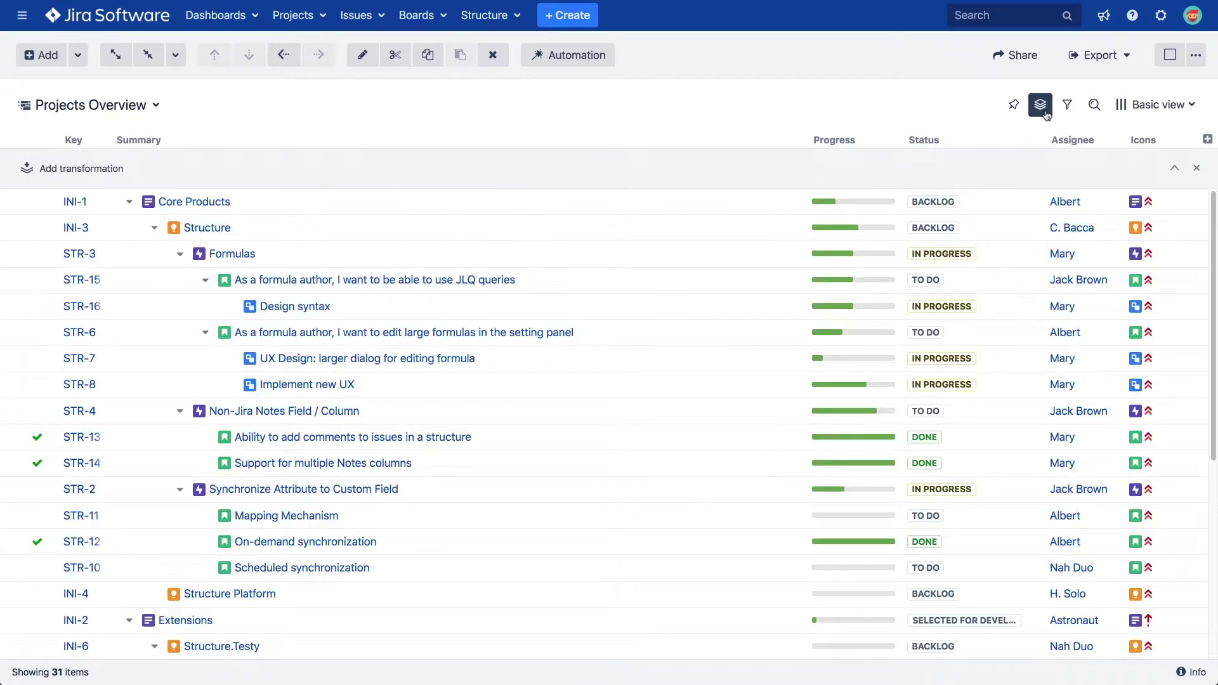
left_click(118, 170)
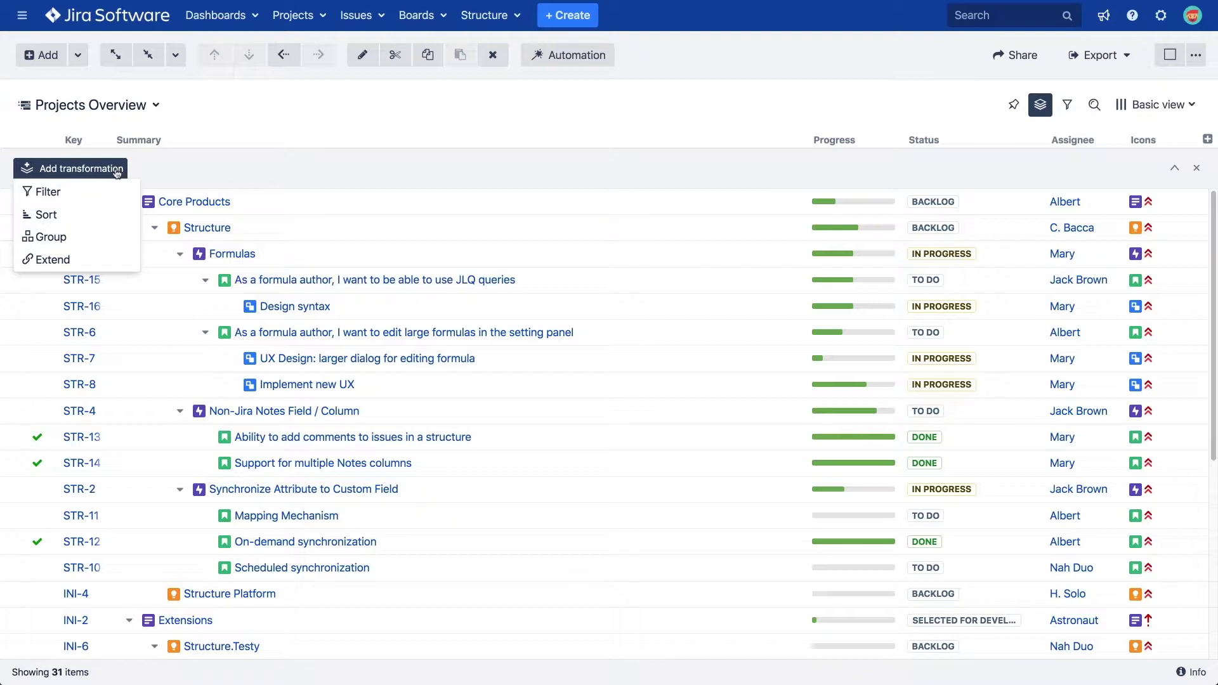
left_click(94, 193)
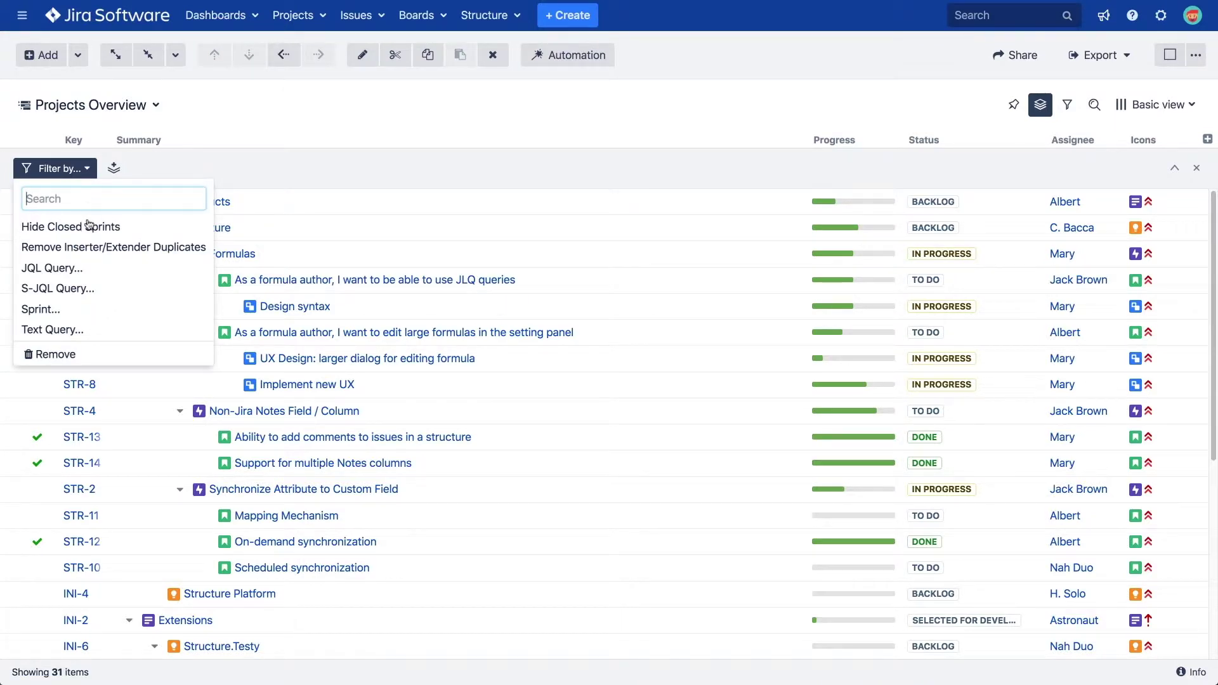
left_click(82, 269)
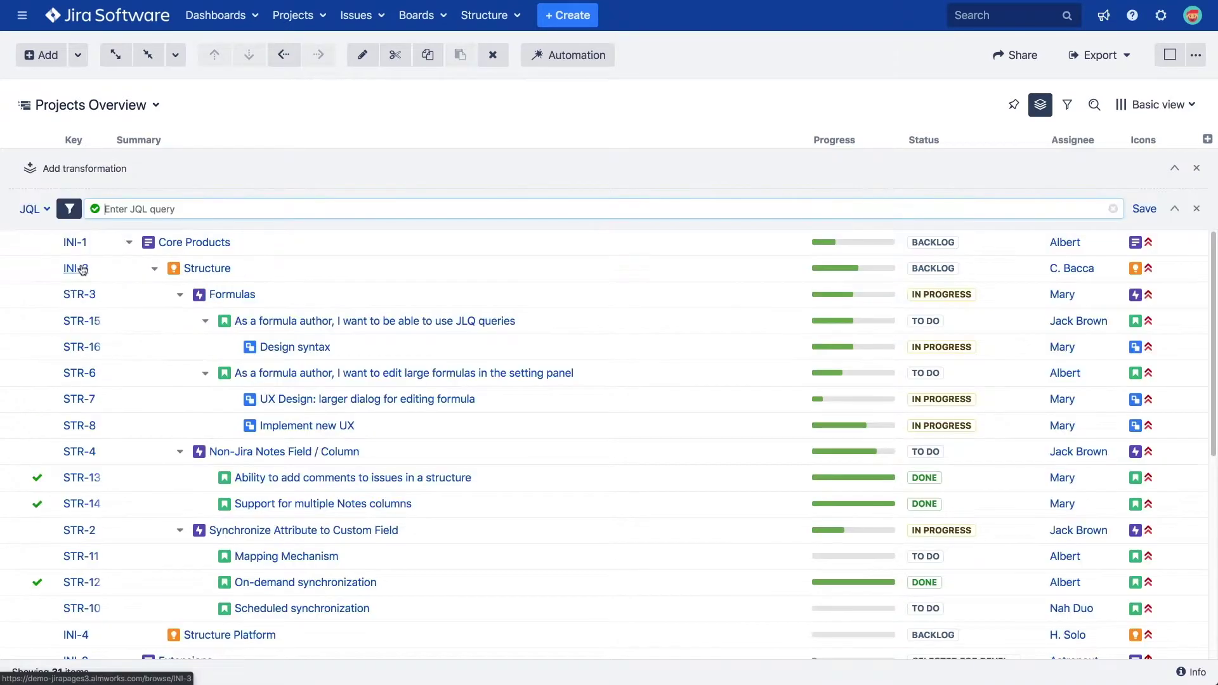
type("assi")
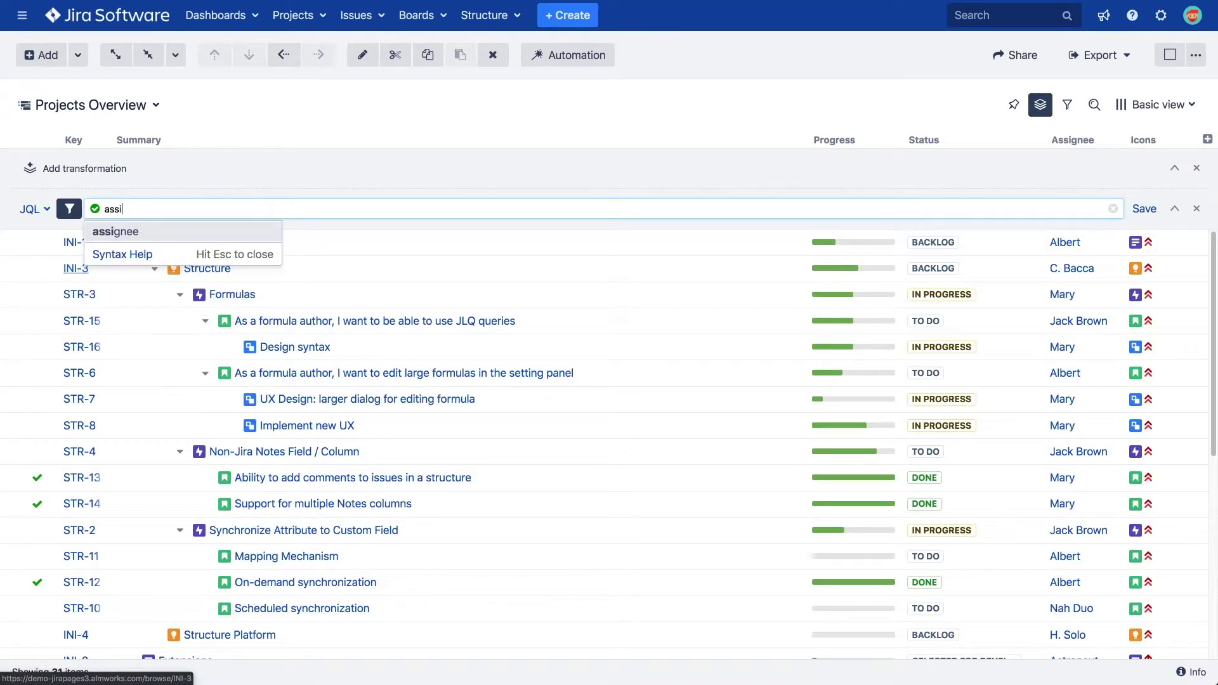
type("gnee=chewbacca")
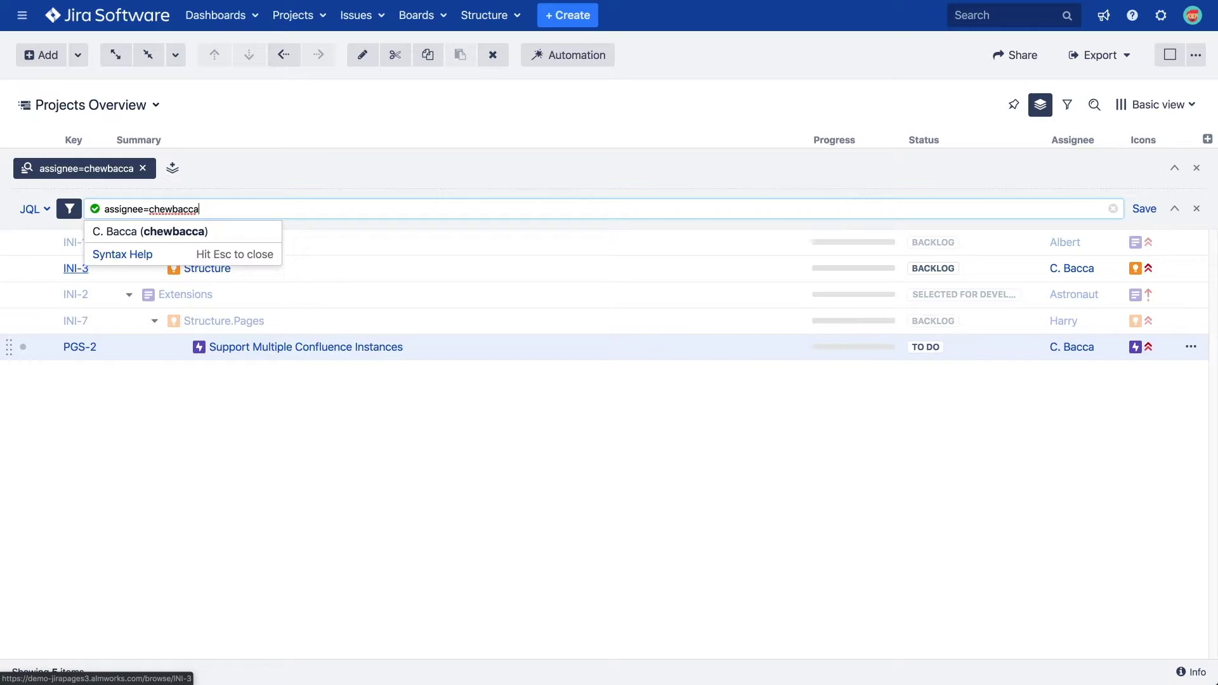
Step: Save the JQL query as the 'chewie' filter, then remove the filter from the structure
left_click(1145, 209)
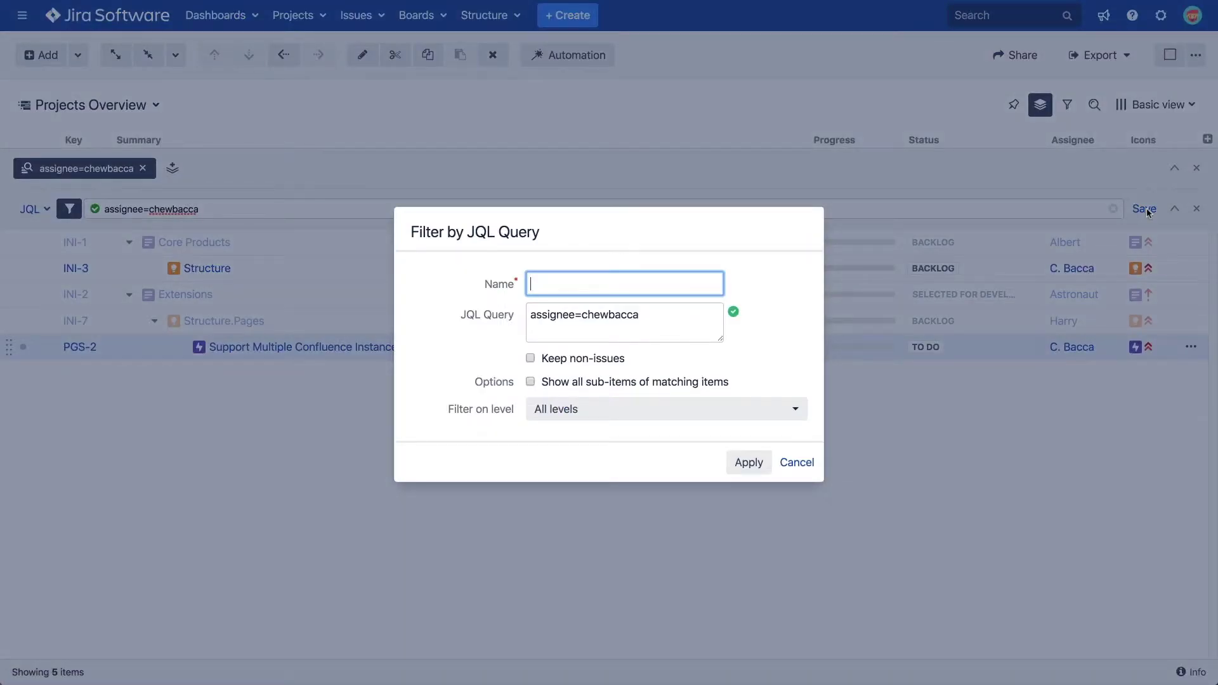
type("chewie")
left_click(747, 463)
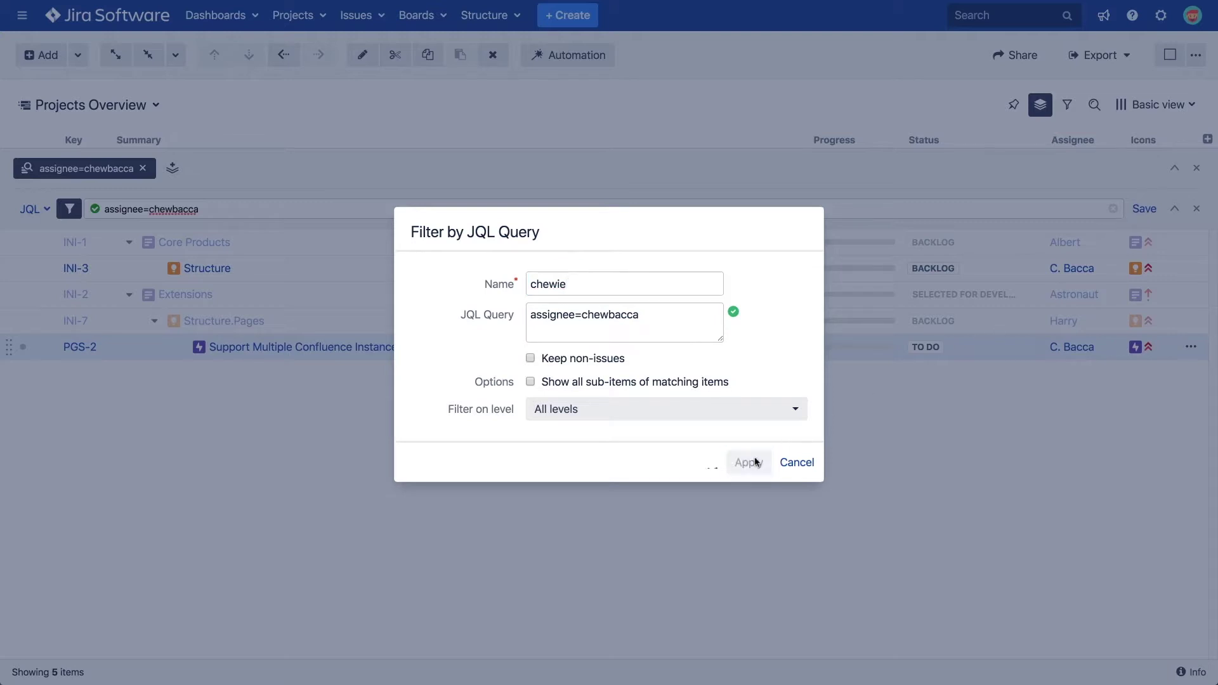
left_click(1196, 209)
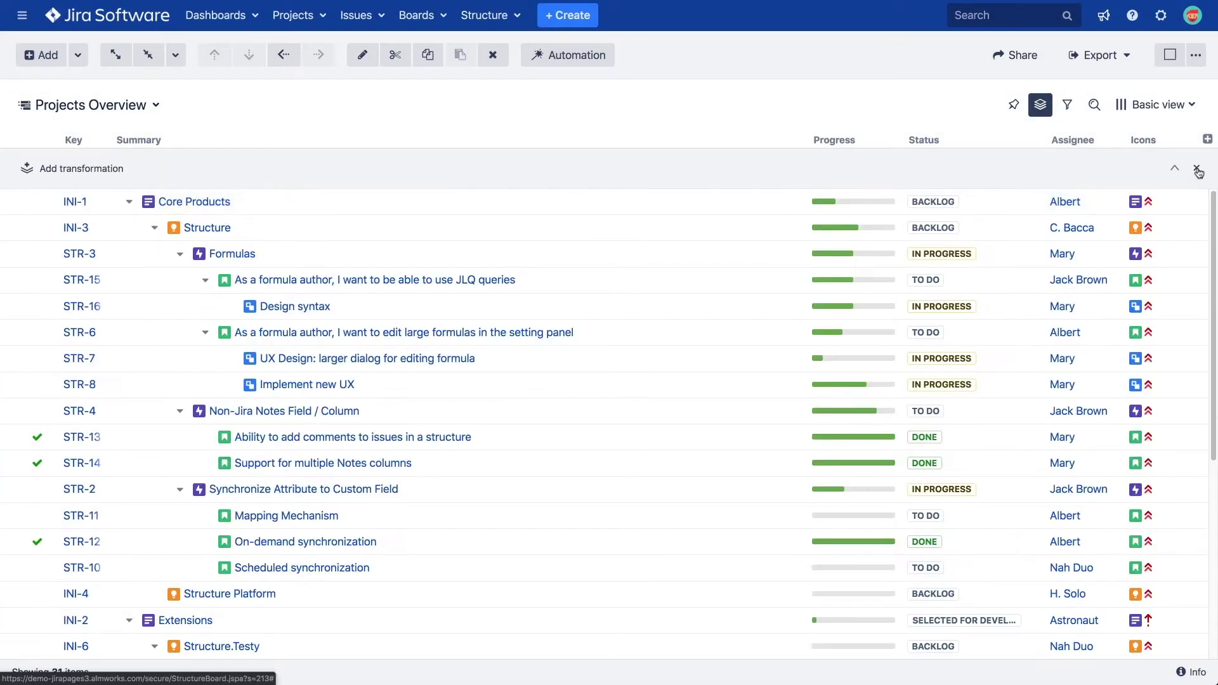
left_click(1197, 167)
Step: Delete the 'chewie' quick filter and hide the quick filters bar again
left_click(1068, 105)
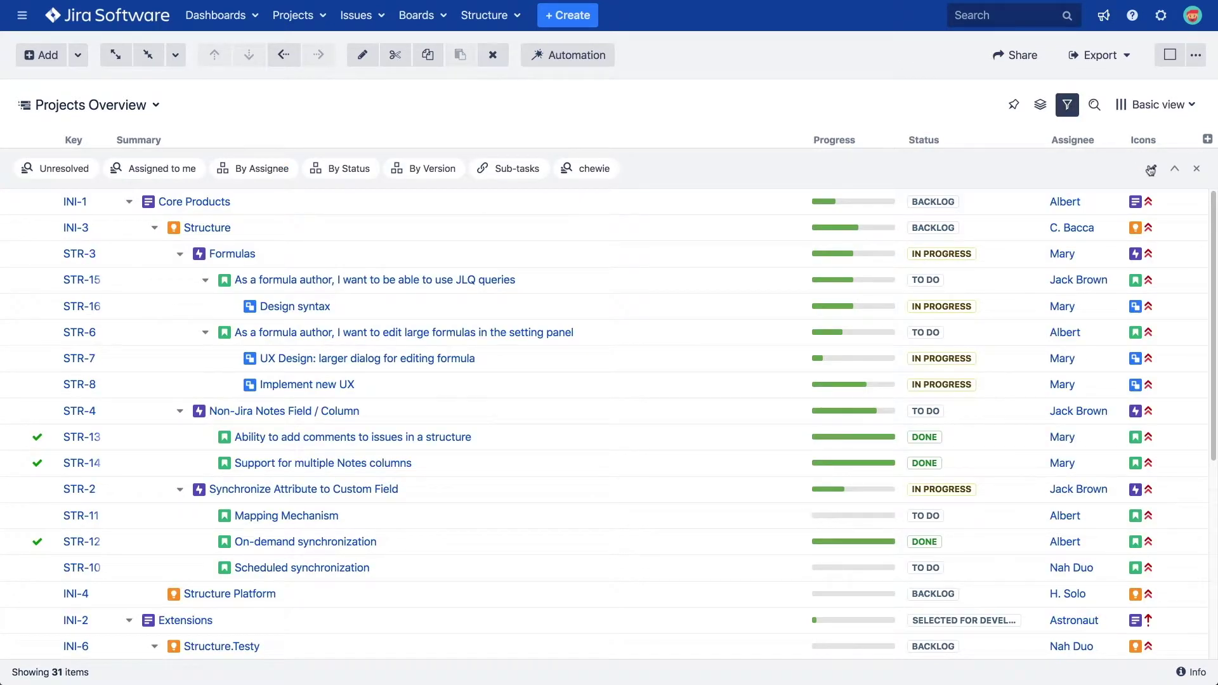
left_click(1151, 170)
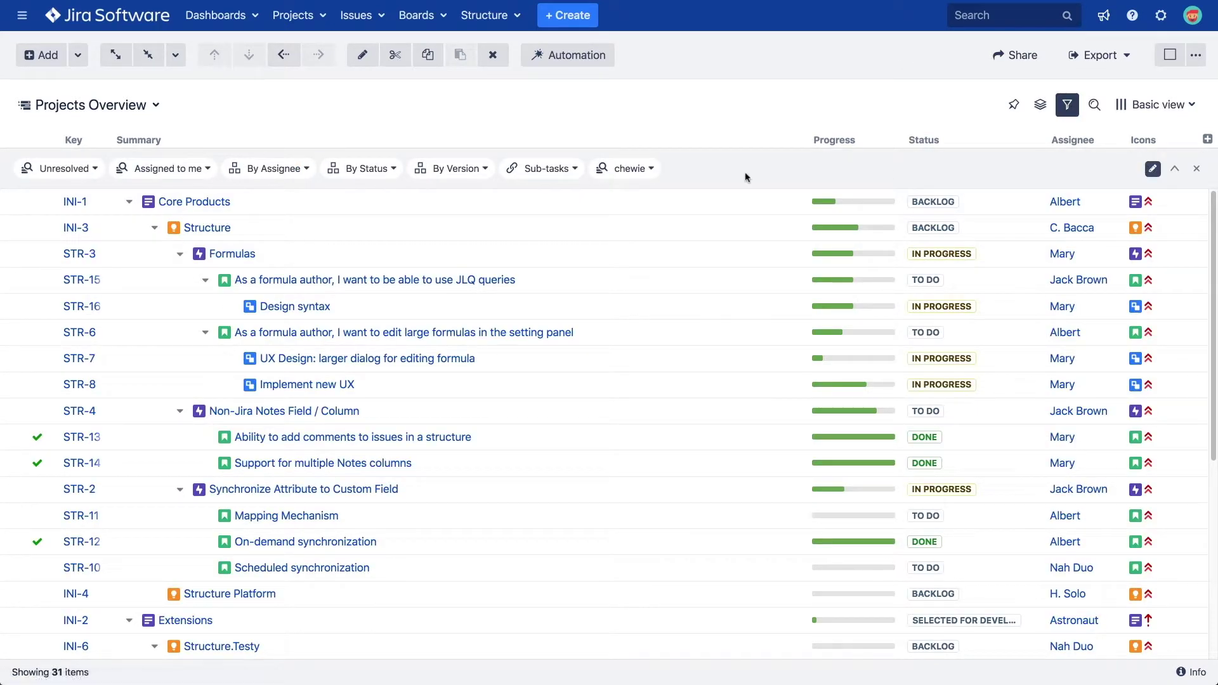
left_click(653, 170)
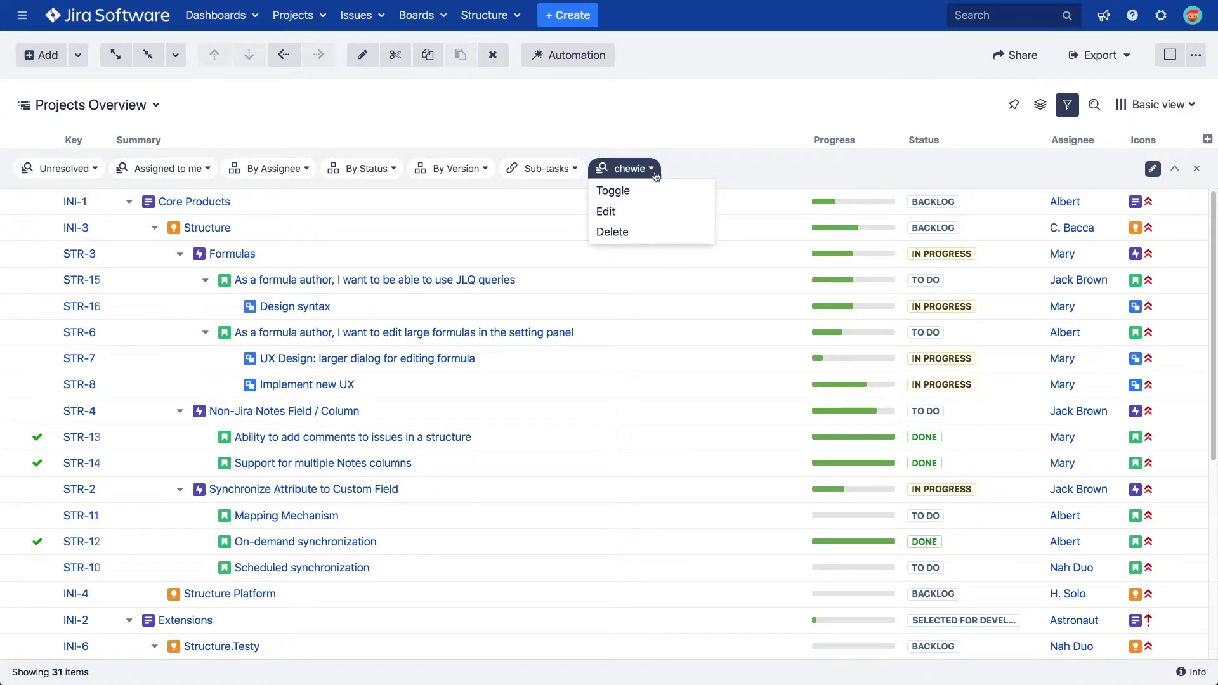
left_click(657, 231)
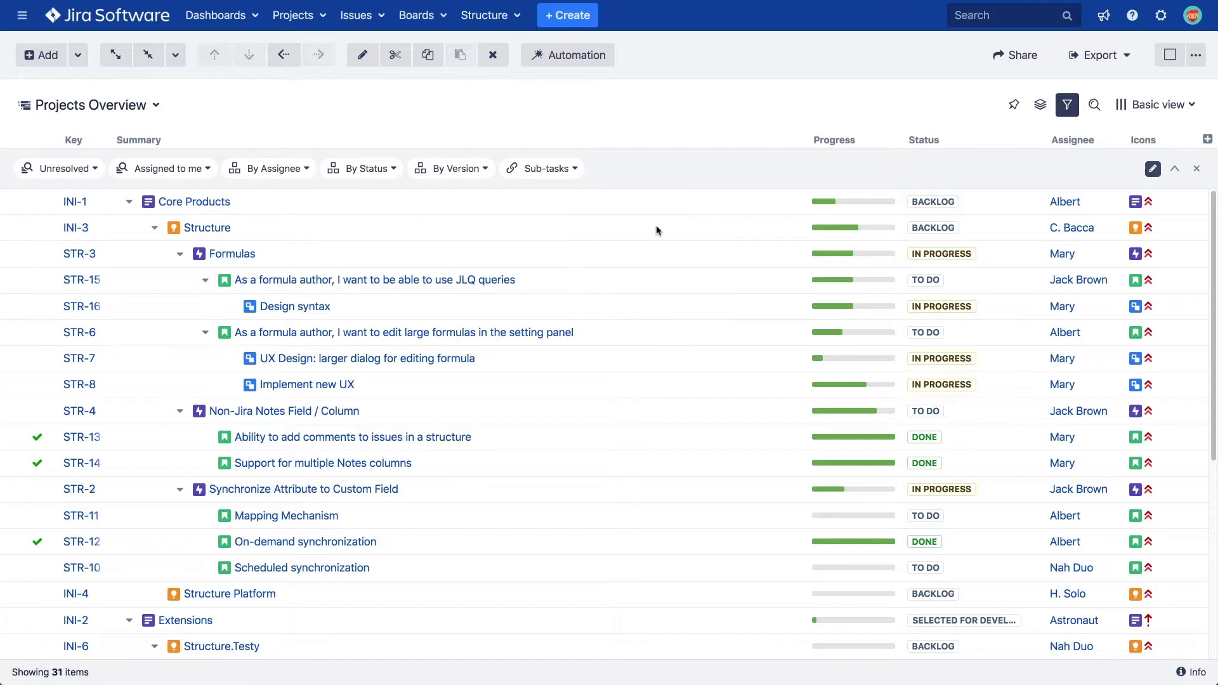
left_click(1150, 170)
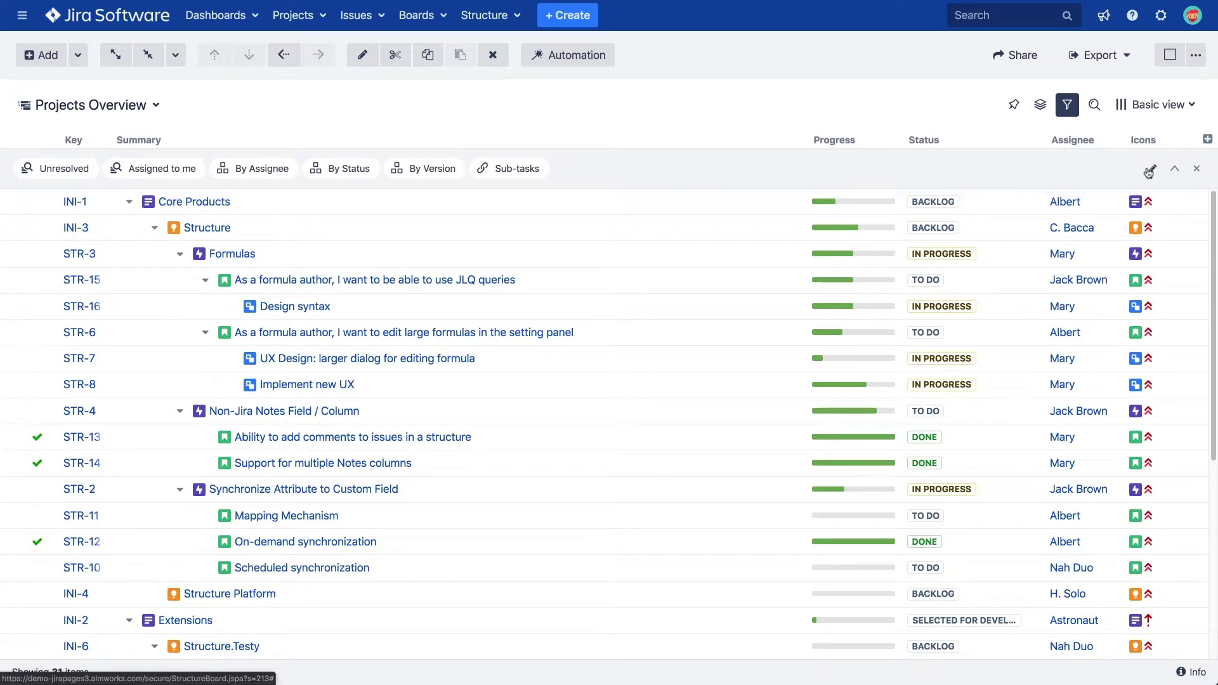
left_click(1196, 169)
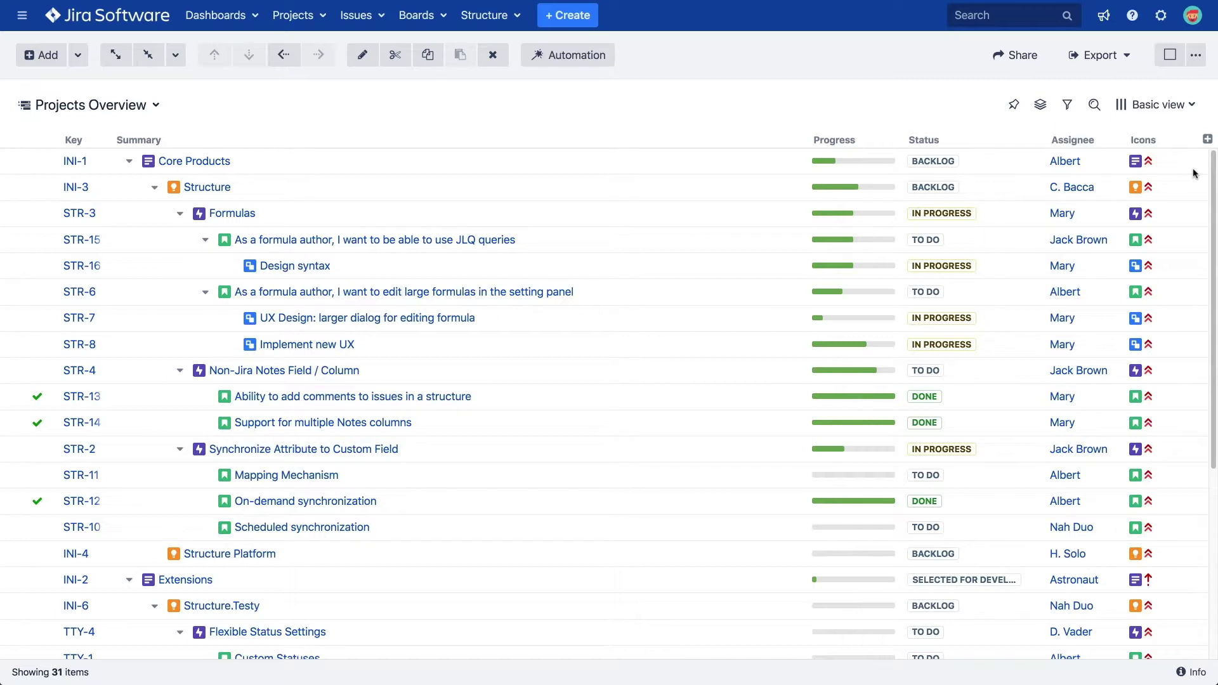
left_click(1069, 105)
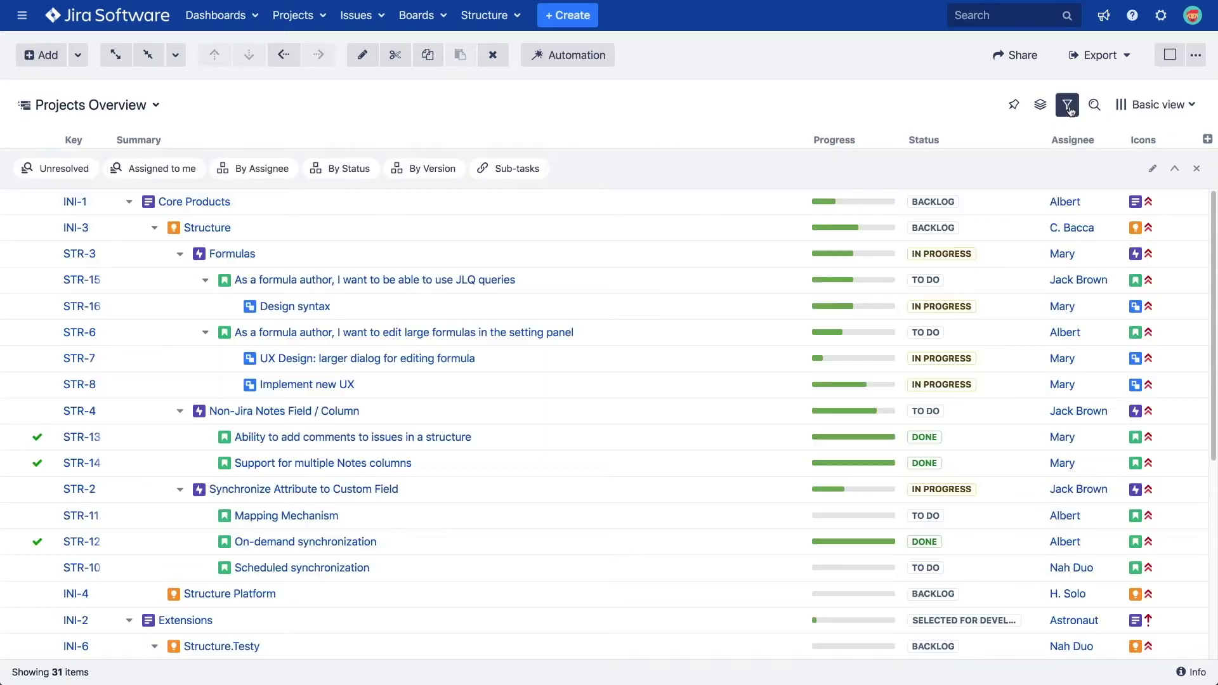
left_click(1153, 169)
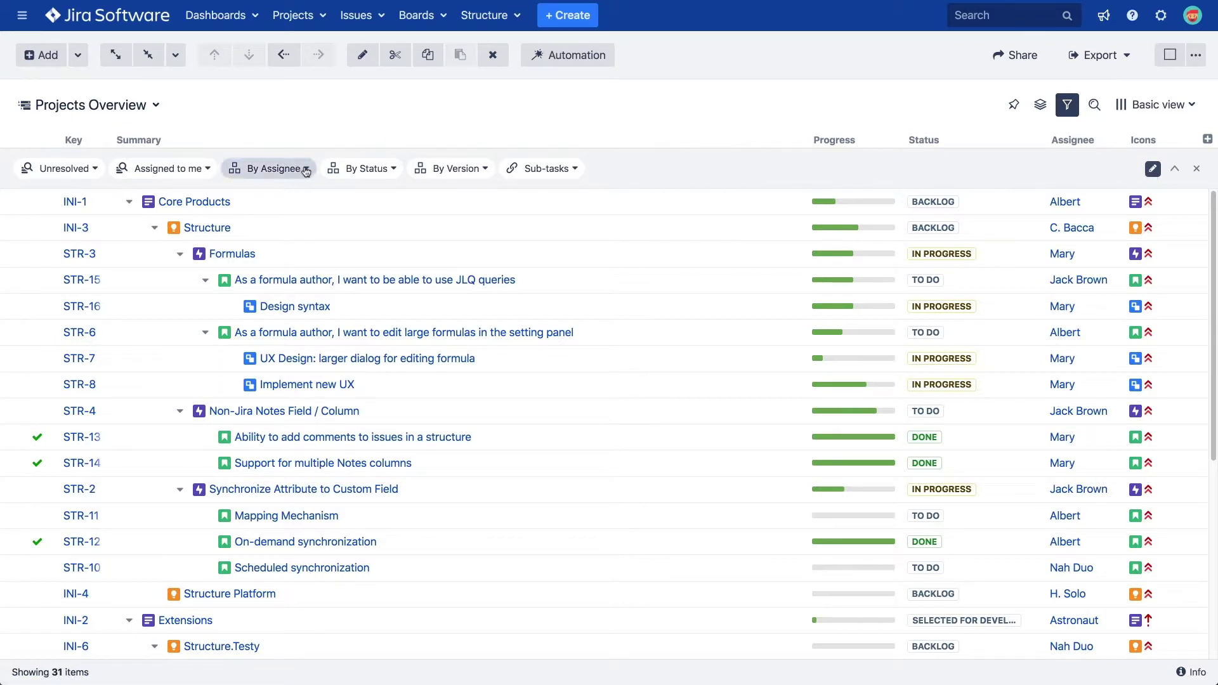
left_click(274, 168)
left_click(287, 209)
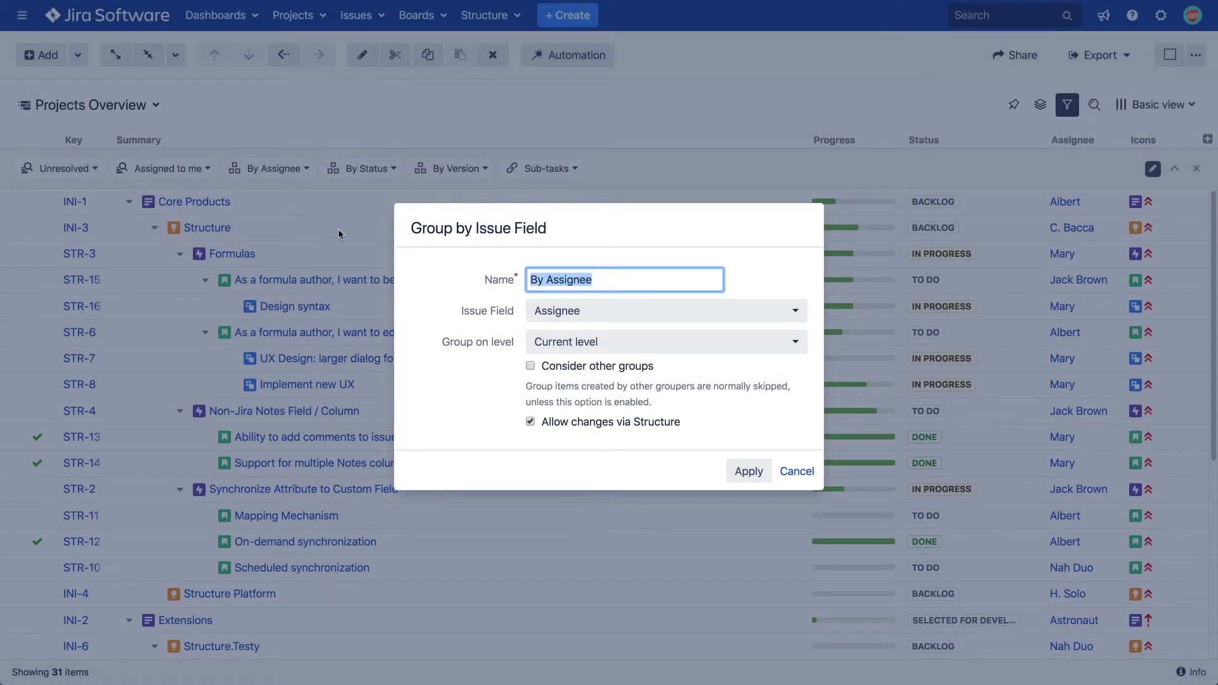
left_click(793, 471)
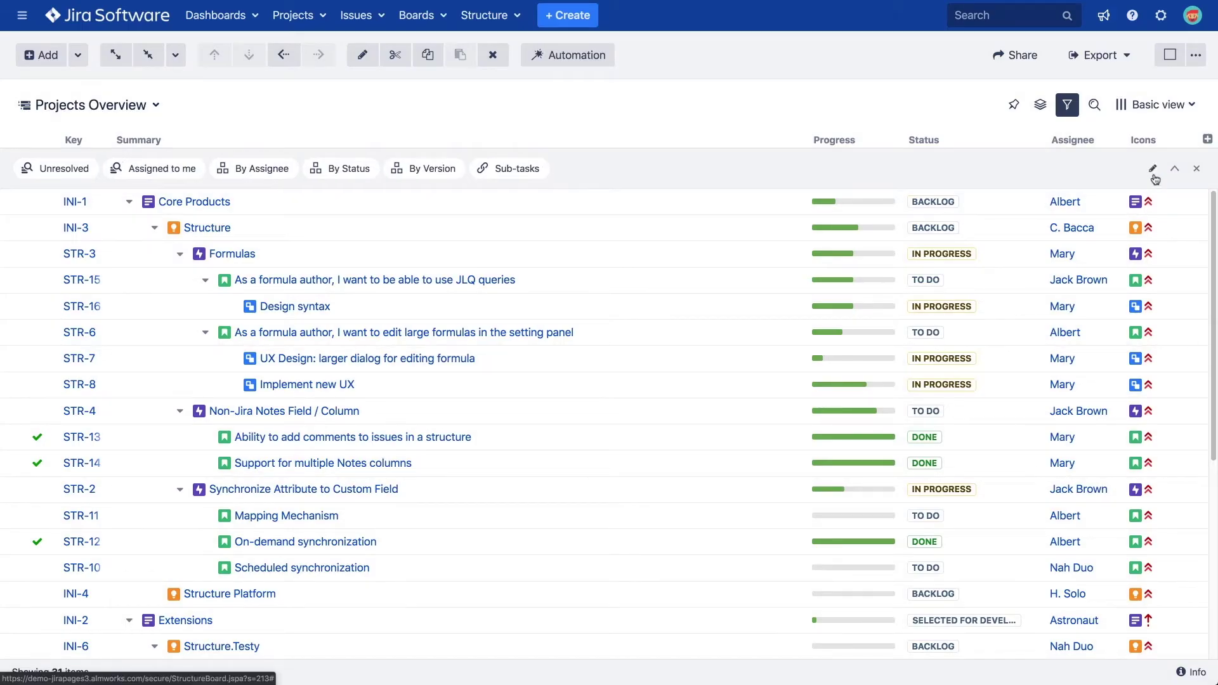
left_click(1196, 168)
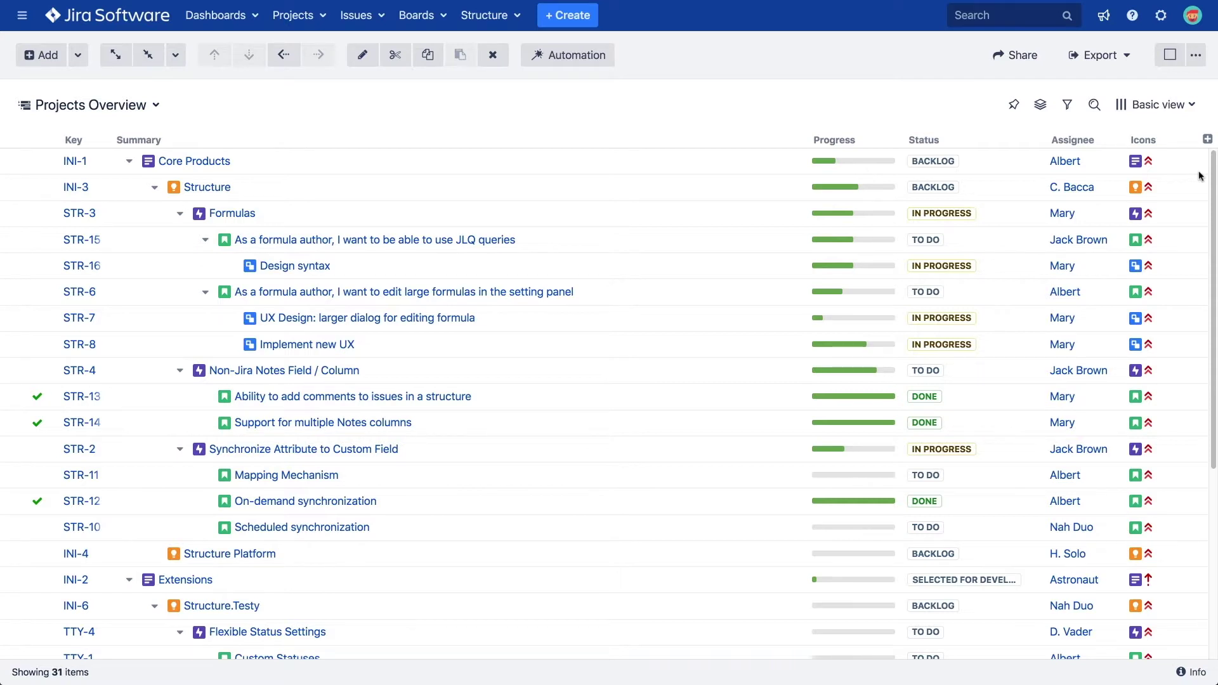
Step: Sort rows by Status, show the applied transformations, and reverse the Status sort order
left_click(930, 146)
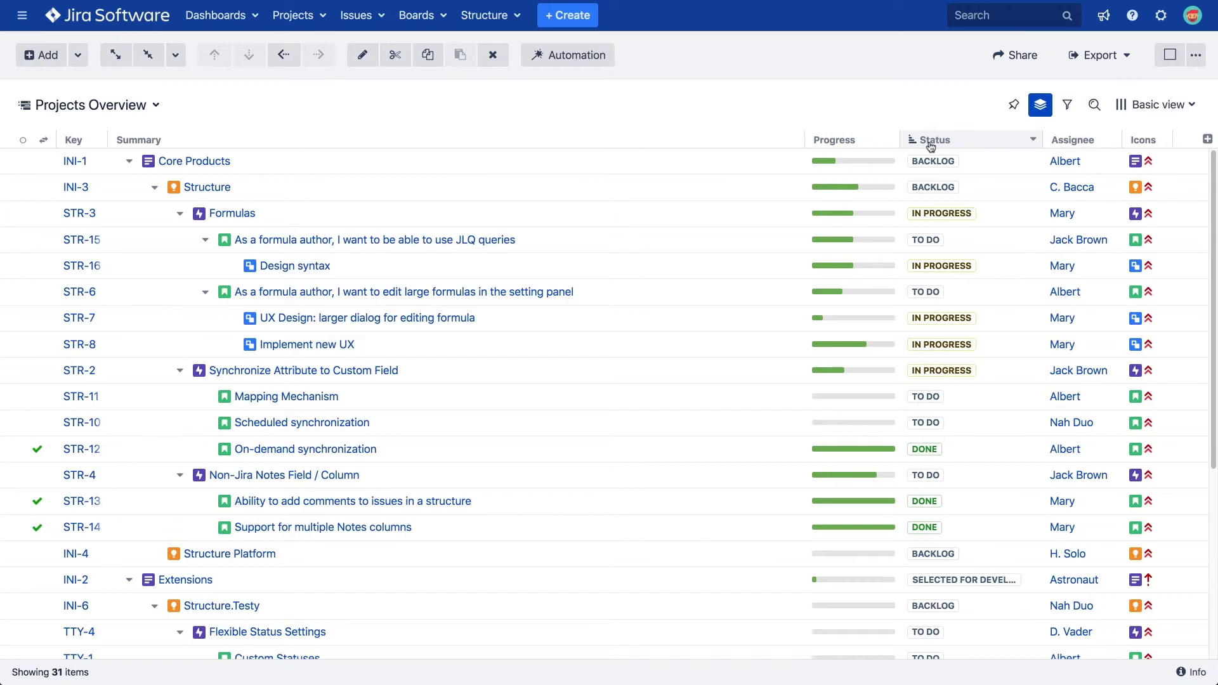
left_click(1041, 108)
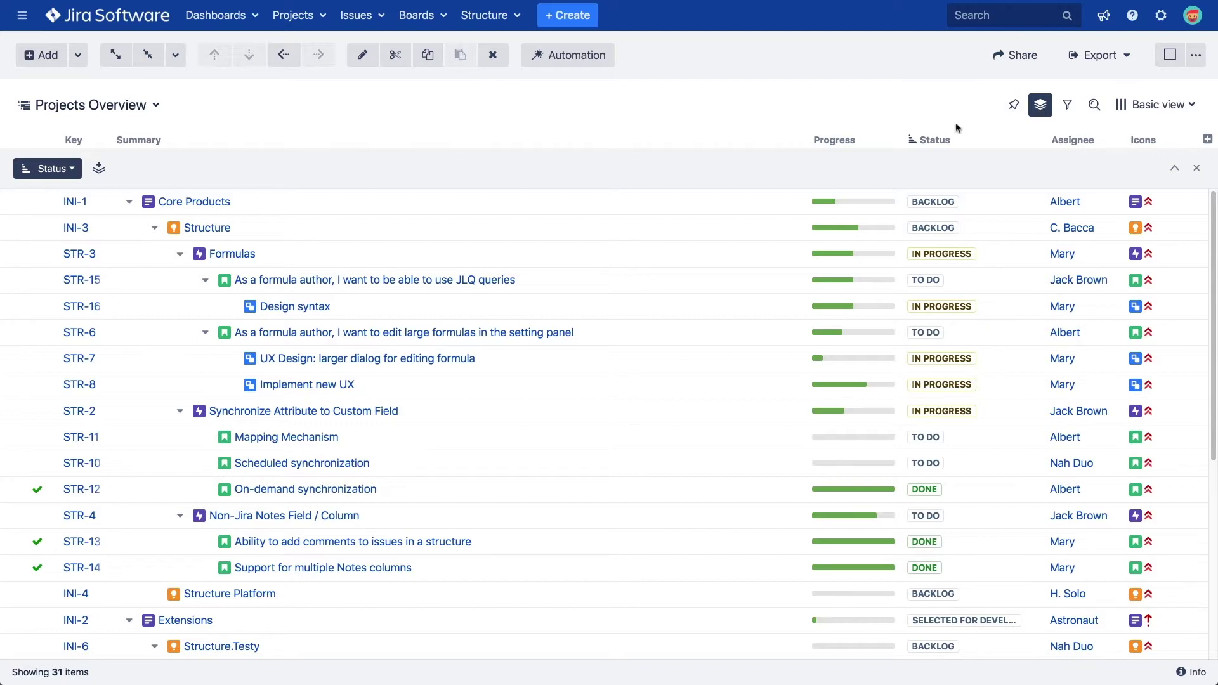
left_click(938, 141)
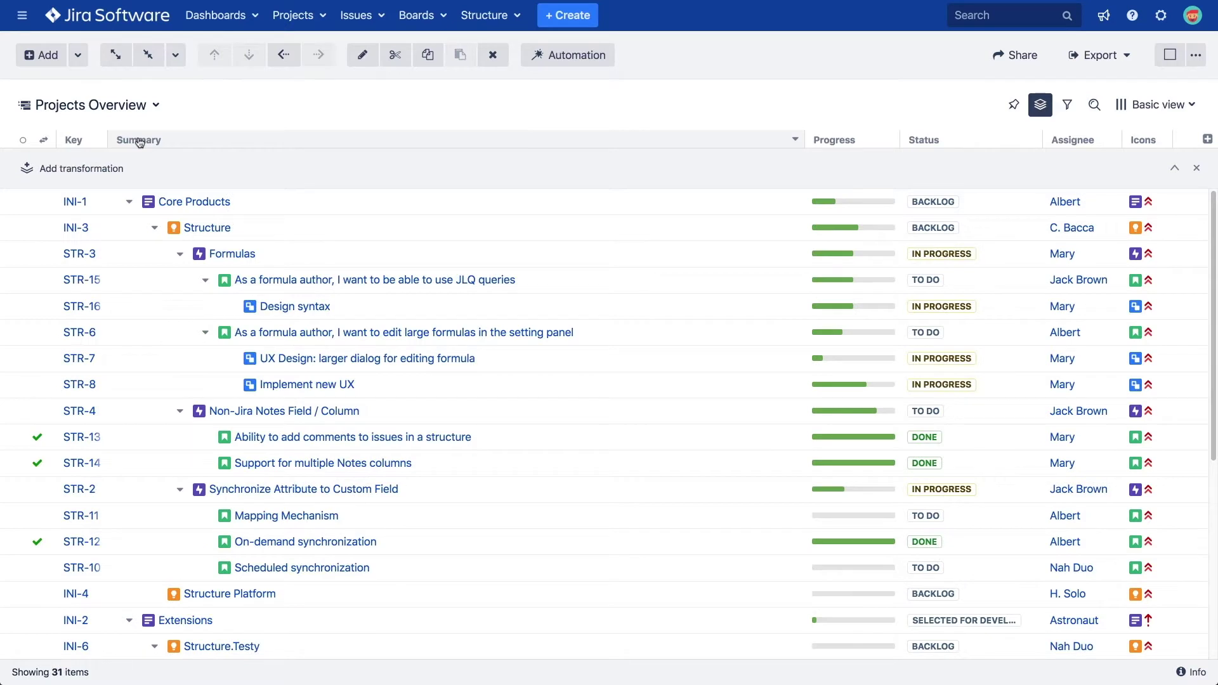
Step: Remove the Status sort and filter the board with JQL assignee=chewbacca
left_click(1197, 167)
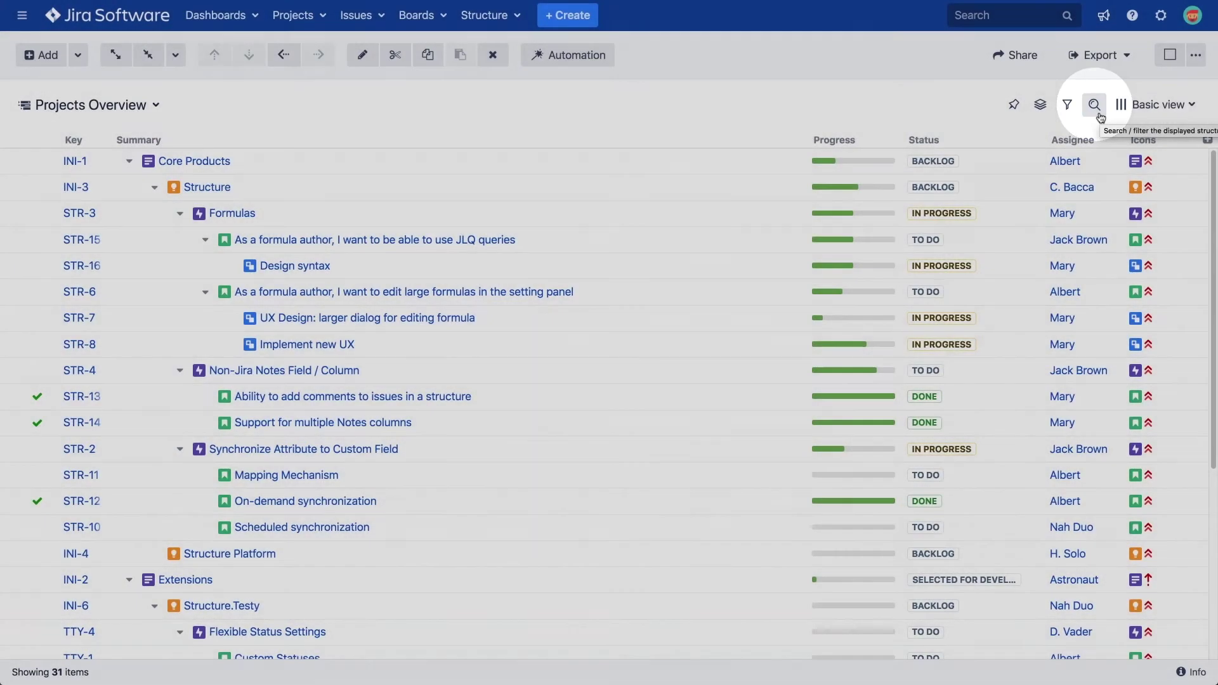
left_click(1099, 115)
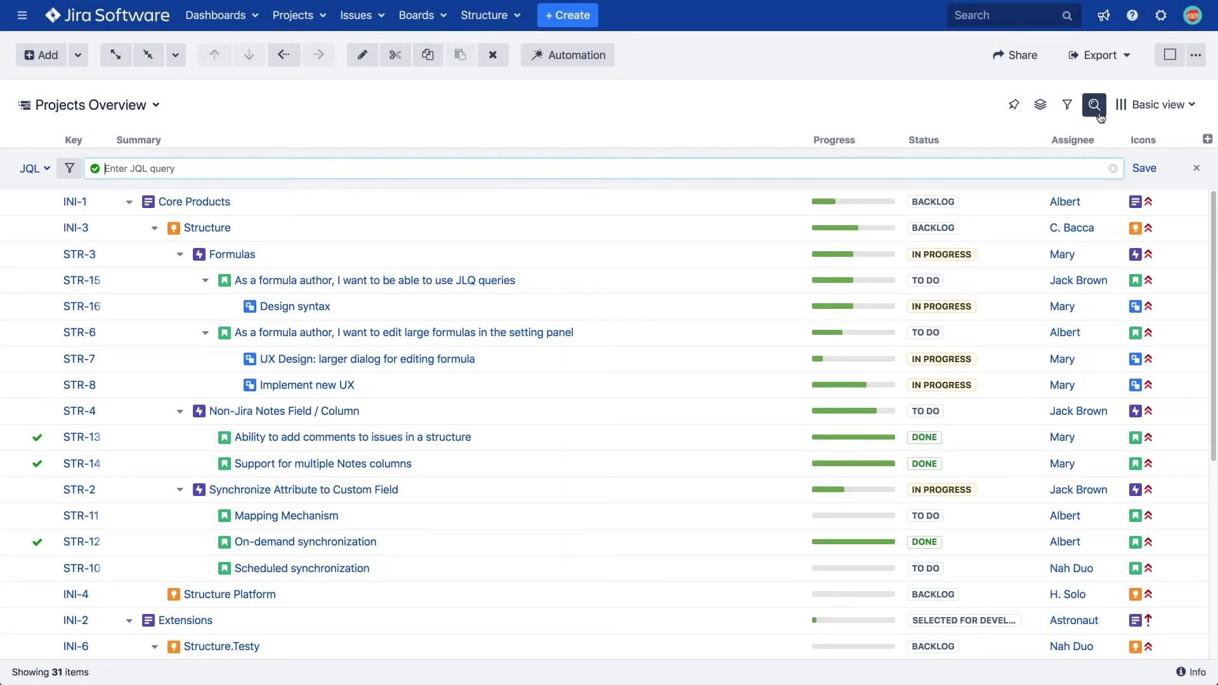
type("assignee=chewbacca")
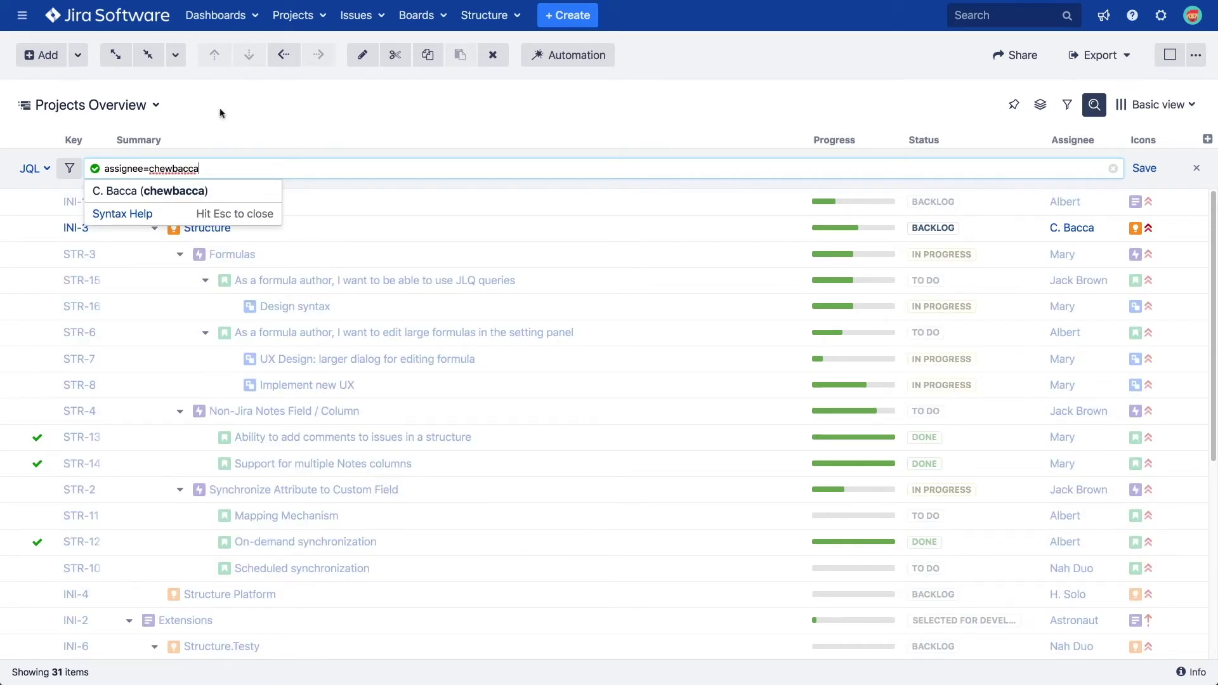
left_click(70, 168)
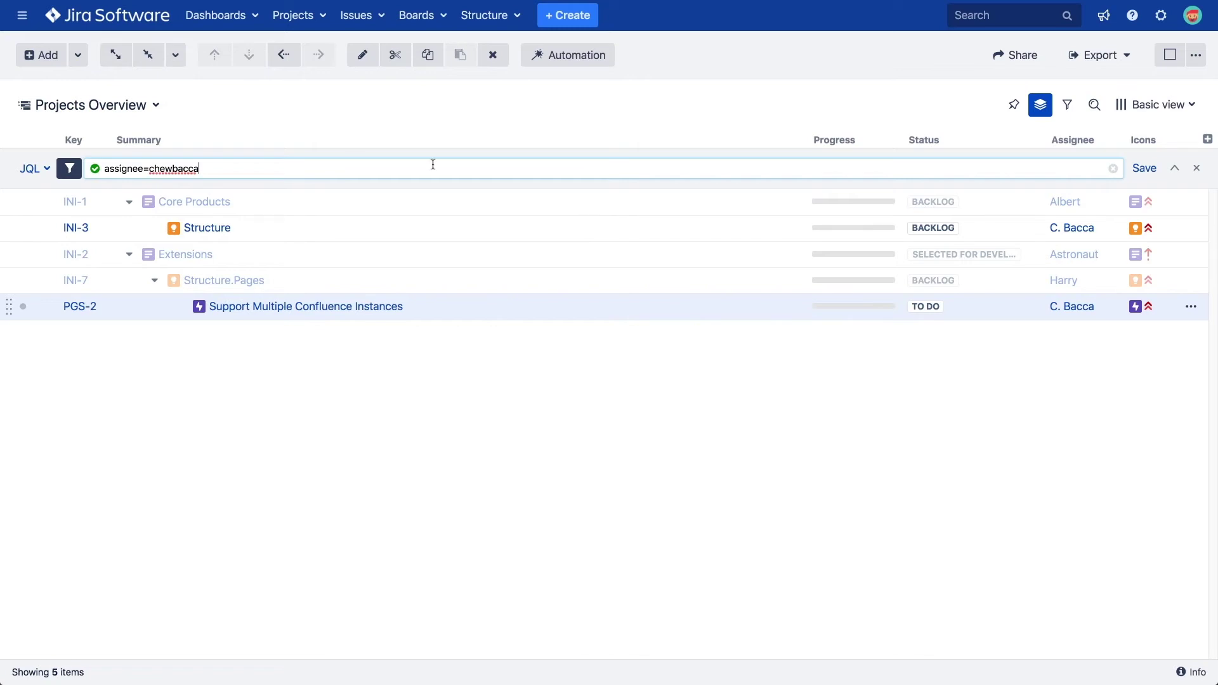
Step: Save the assignee query as a named filter called 'Chewbacca'
left_click(1149, 168)
type("Chewba")
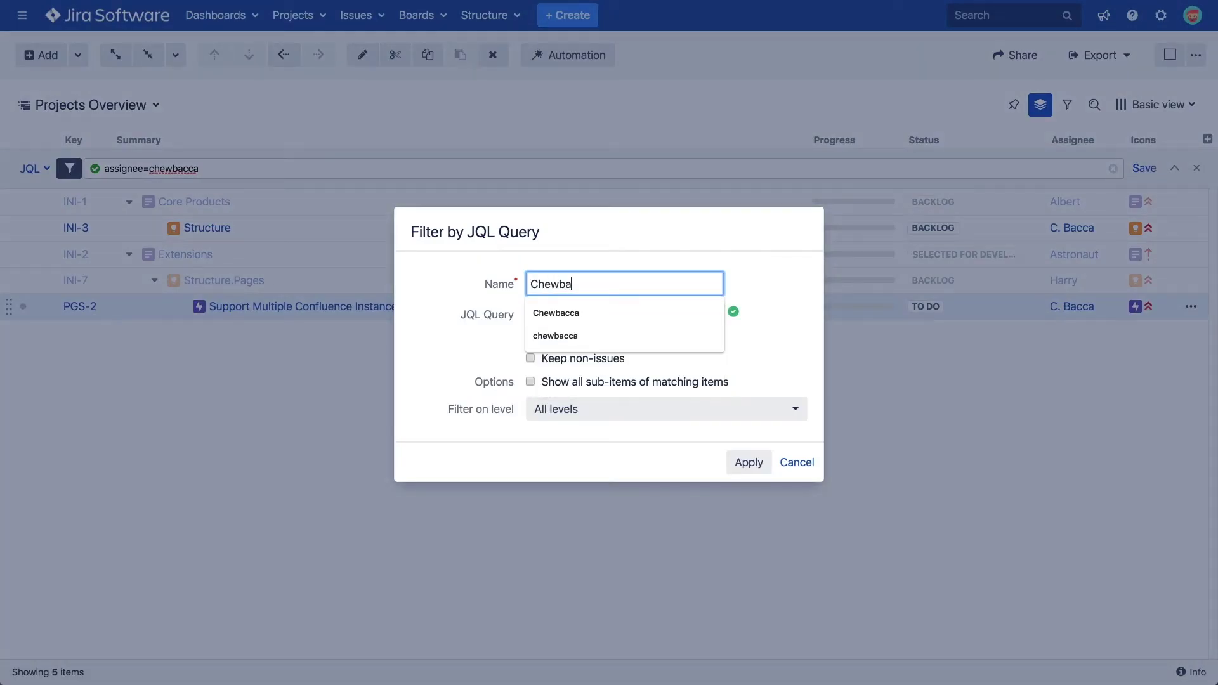
type("cca")
left_click(764, 455)
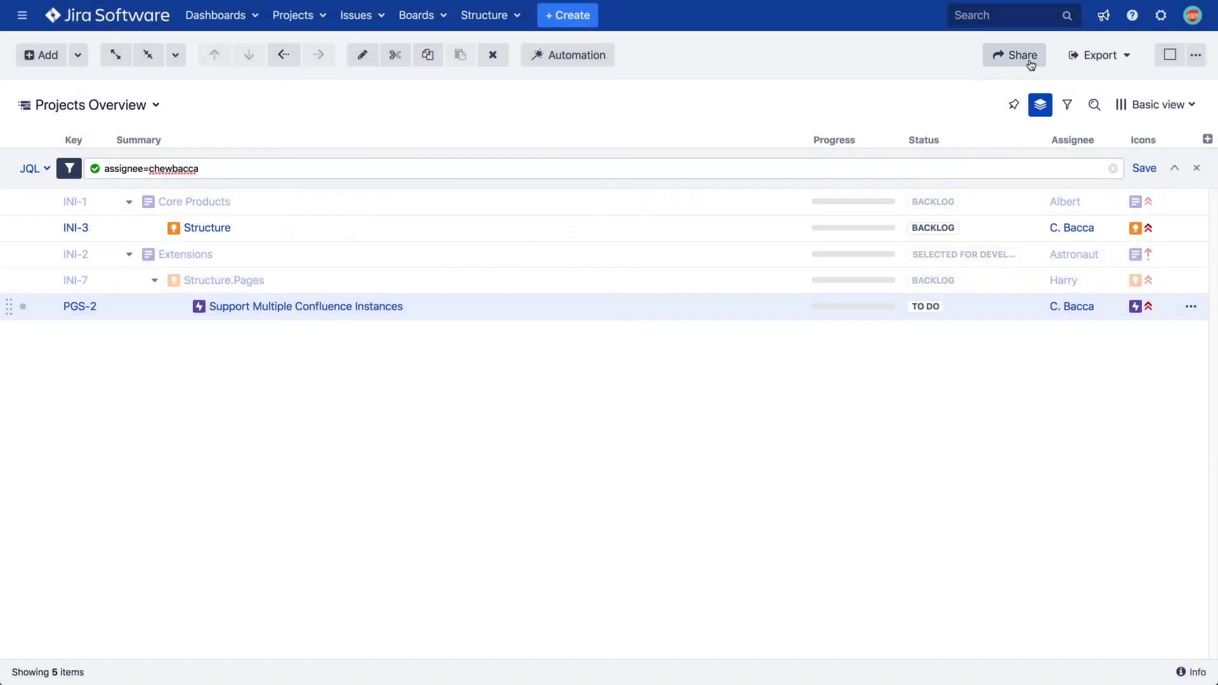
Step: Open the 'Link to this perspective' Share popup for the filtered Projects Overview board
left_click(1023, 55)
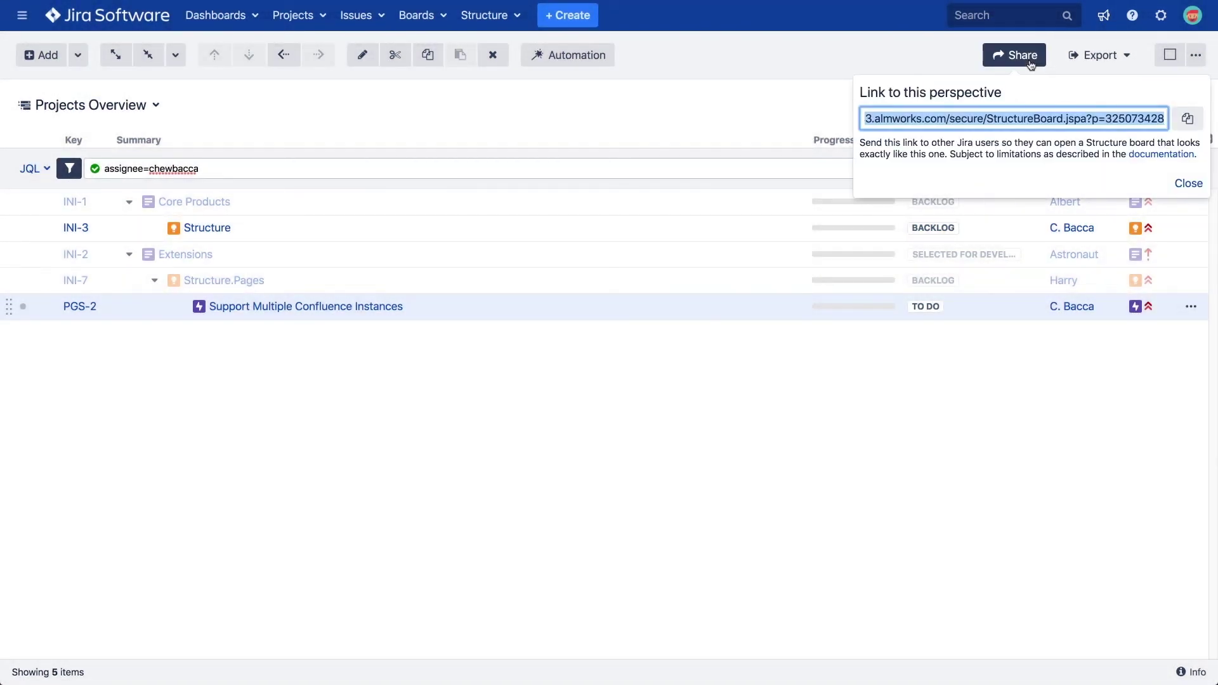